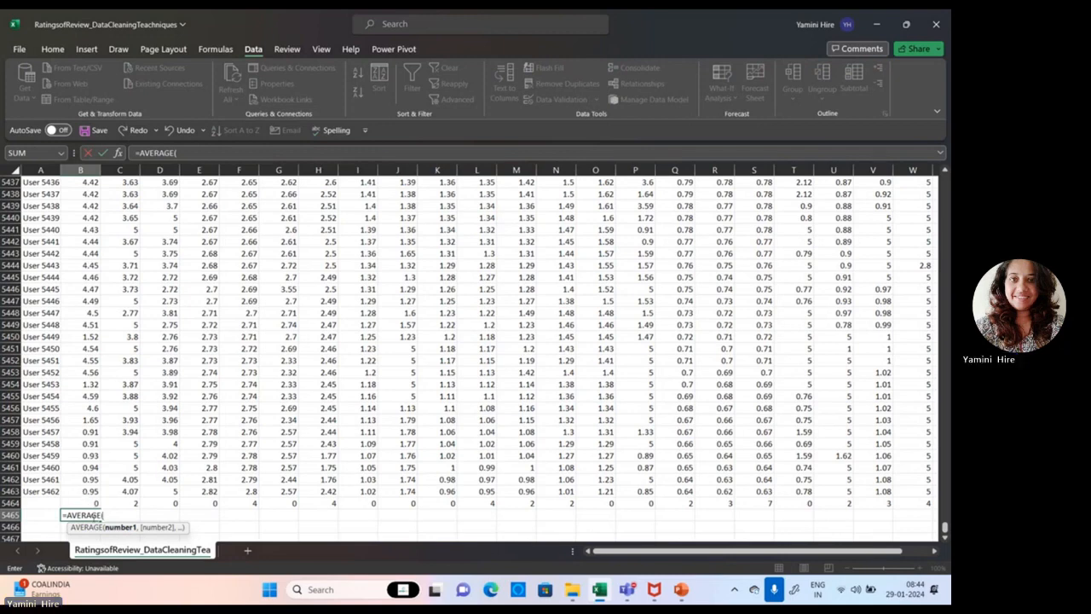
Complete the formula in cell B5465 as =AVERAGE(B2,B5463).
text(B2)
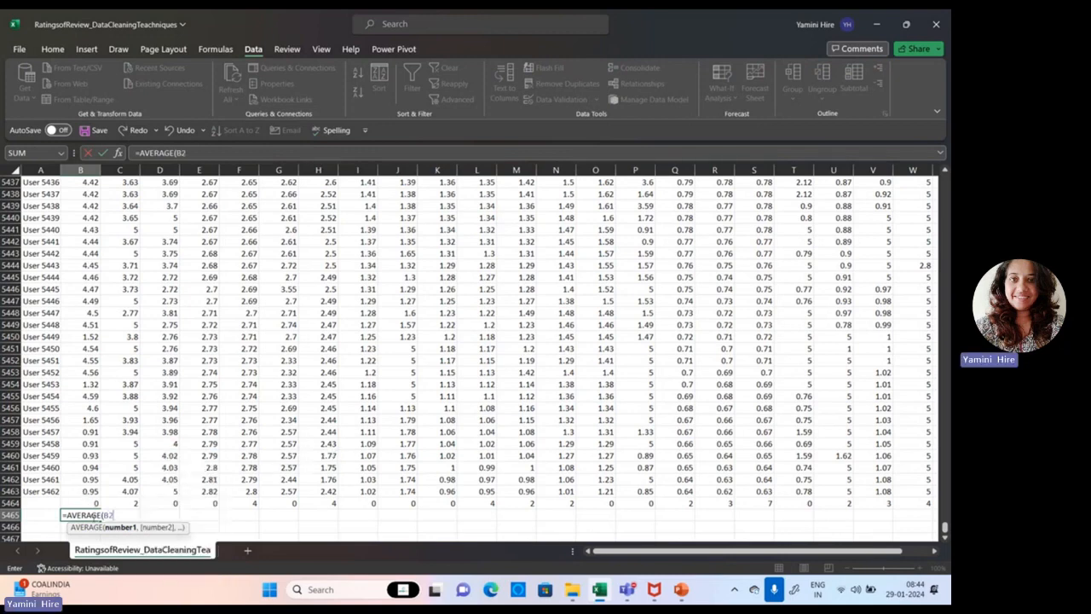
text(,)
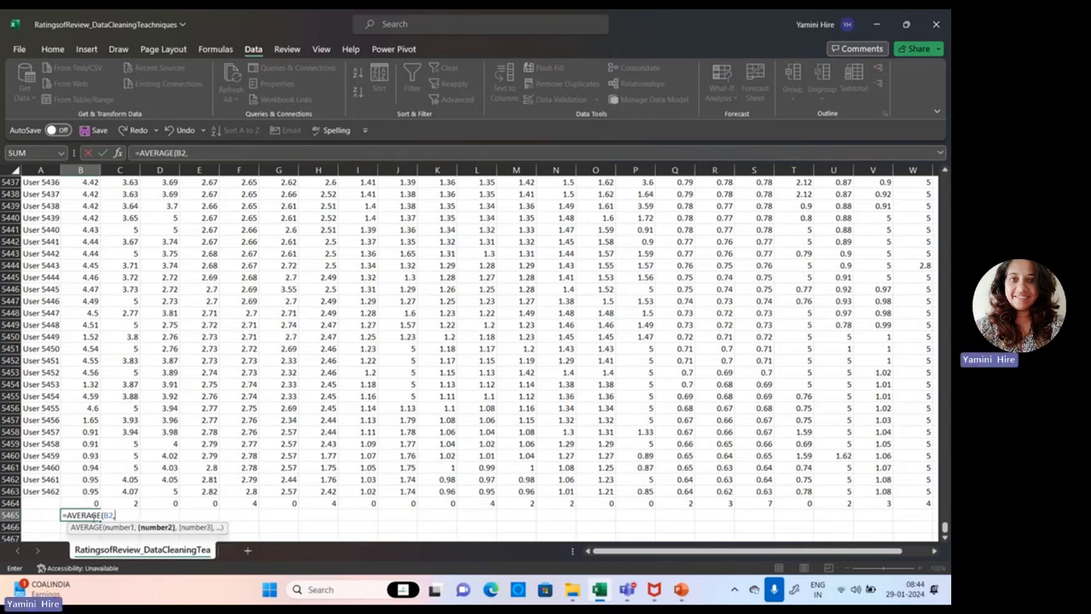
text(B5463)
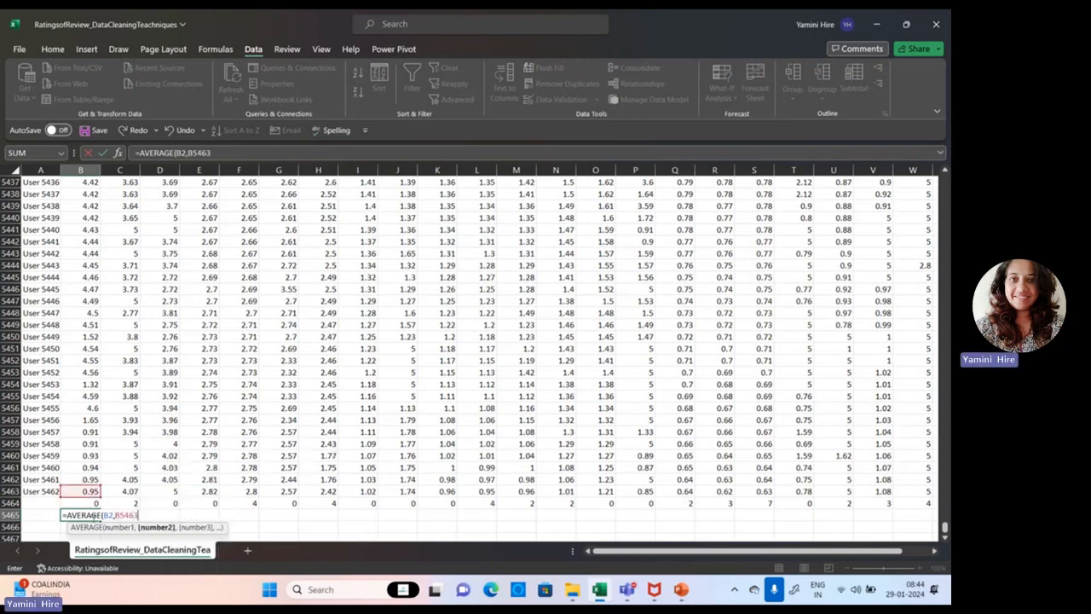
text())
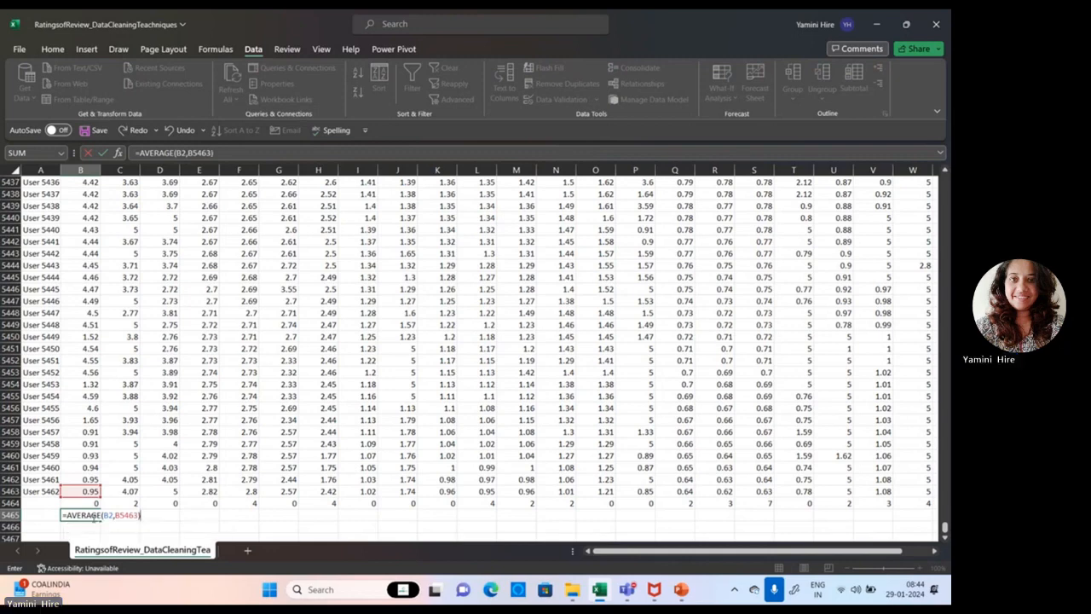
click(92, 516)
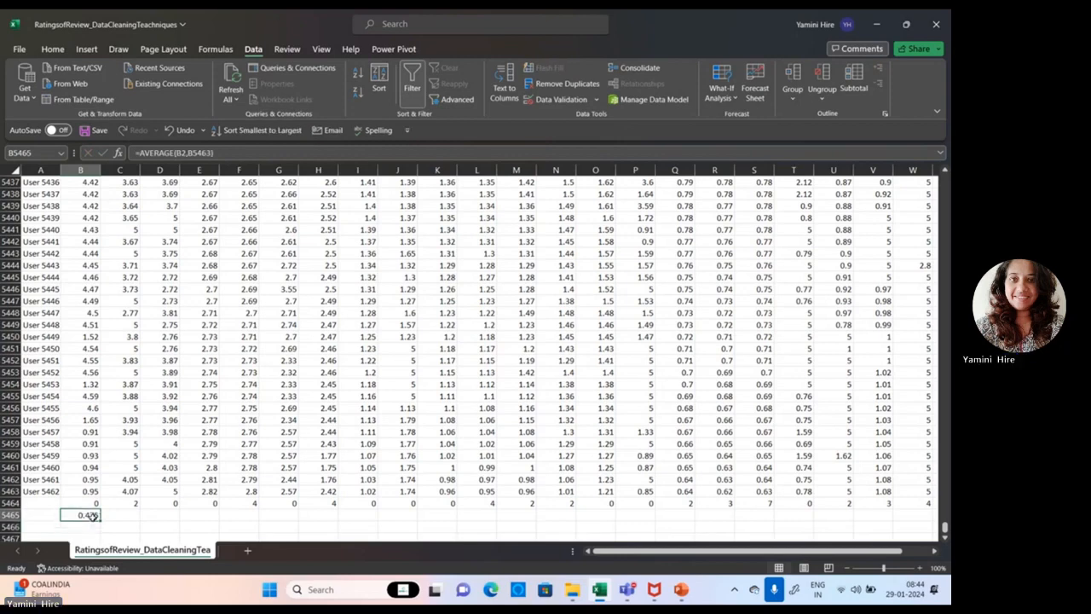
Select the Churches ratings in B2:B5463 to check the range's actual average against the formula's value.
drag(84, 491, 85, 74)
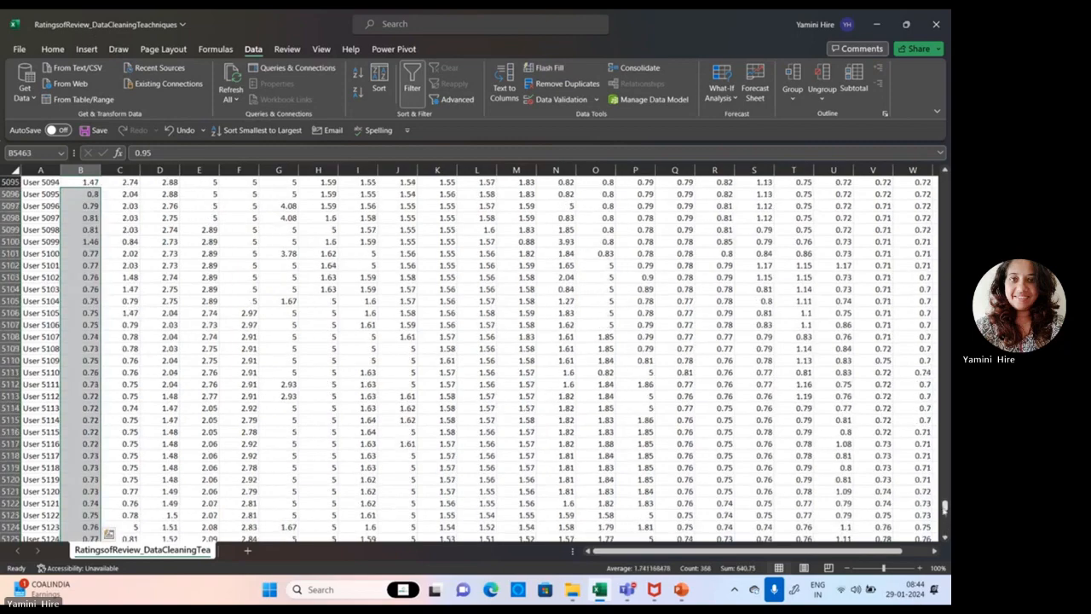
mouse_move(944, 509)
mouse_down()
mouse_move(944, 174)
mouse_move(944, 527)
mouse_up()
click(77, 171)
click(75, 503)
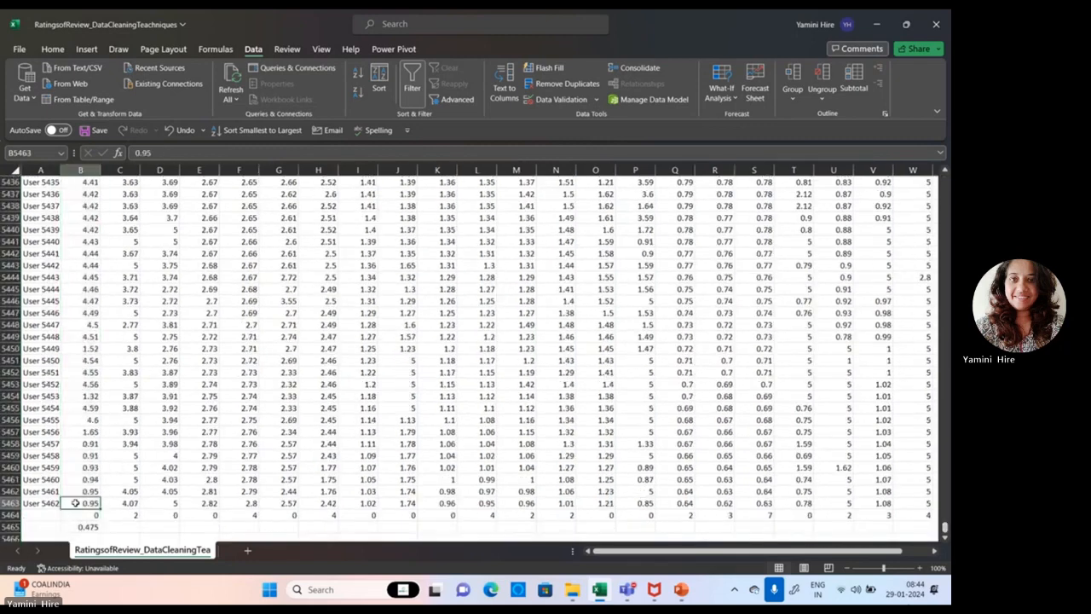
drag(75, 503, 78, 197)
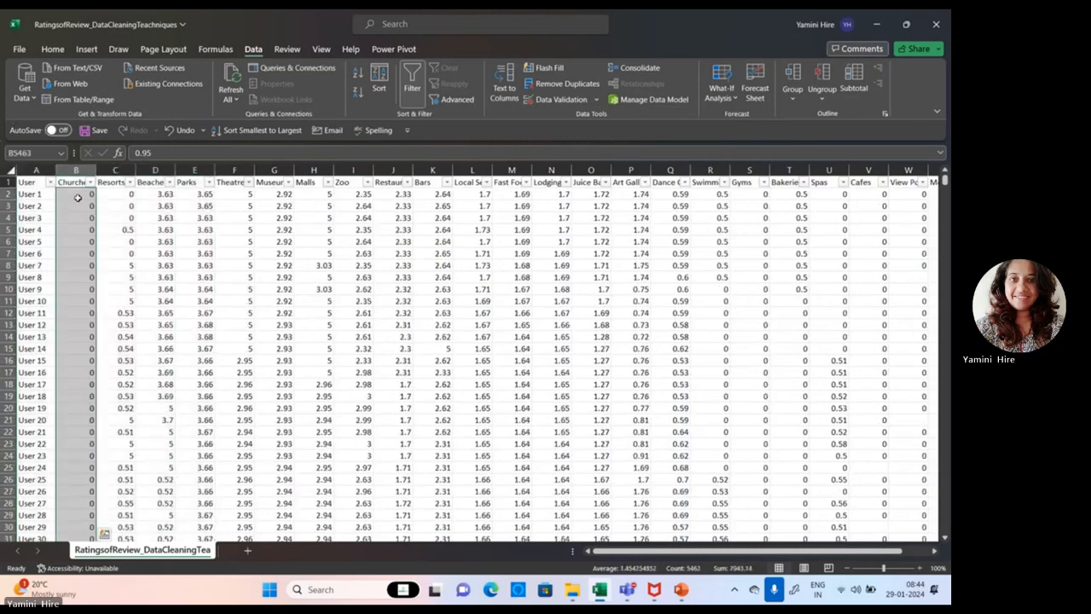
drag(944, 182, 944, 528)
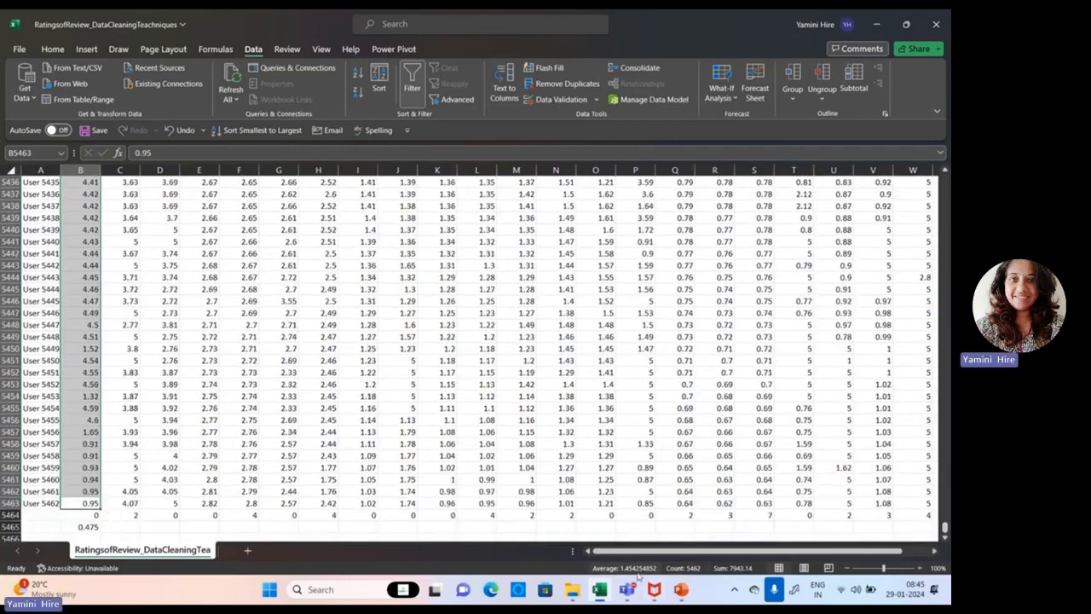
Replace the formula in cell B5465 with =AVERAGE(B2:B5463).
click(86, 527)
text(=)
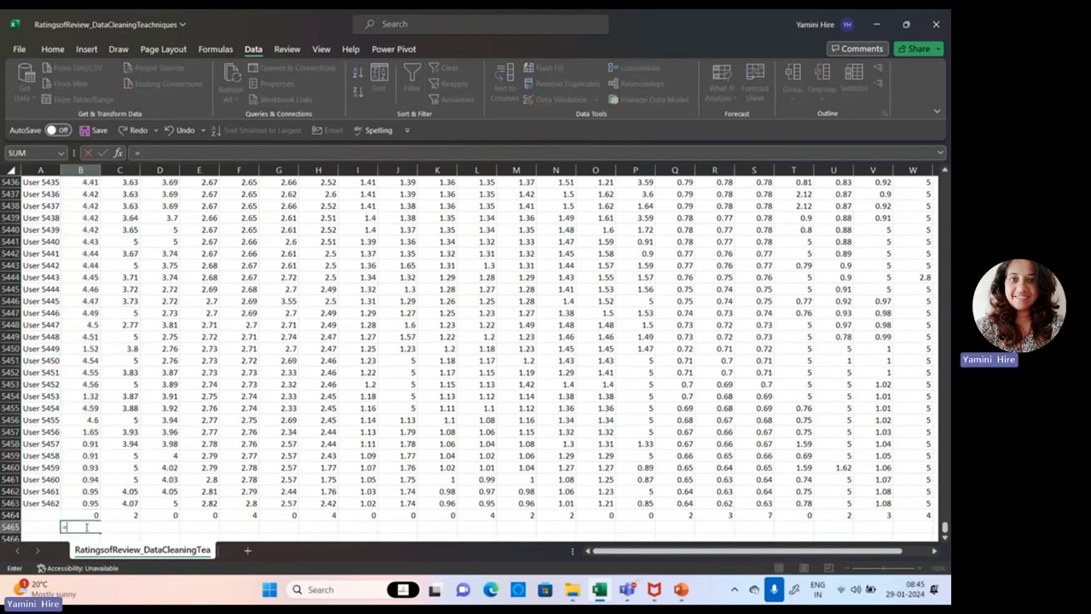
text(aver)
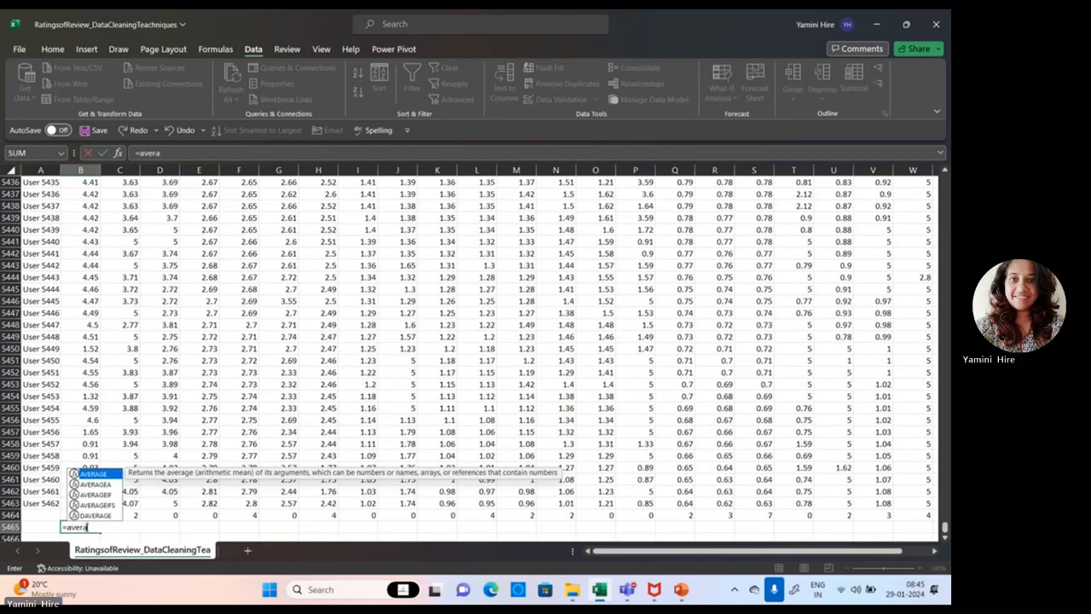
text(a)
double_click(105, 475)
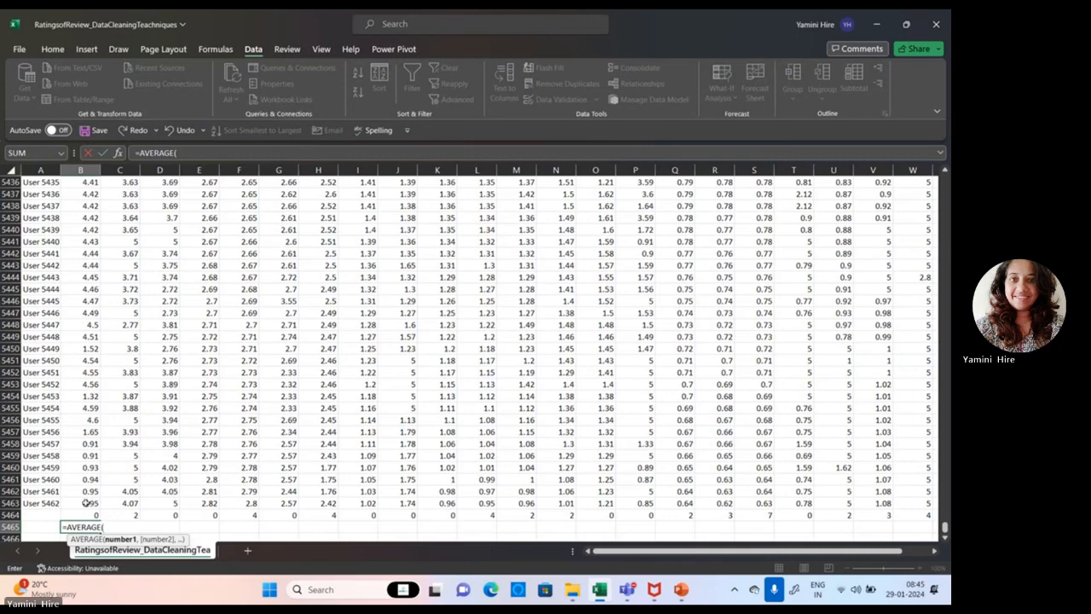
mouse_move(85, 503)
mouse_down()
mouse_move(75, 320)
mouse_move(85, 503)
mouse_up()
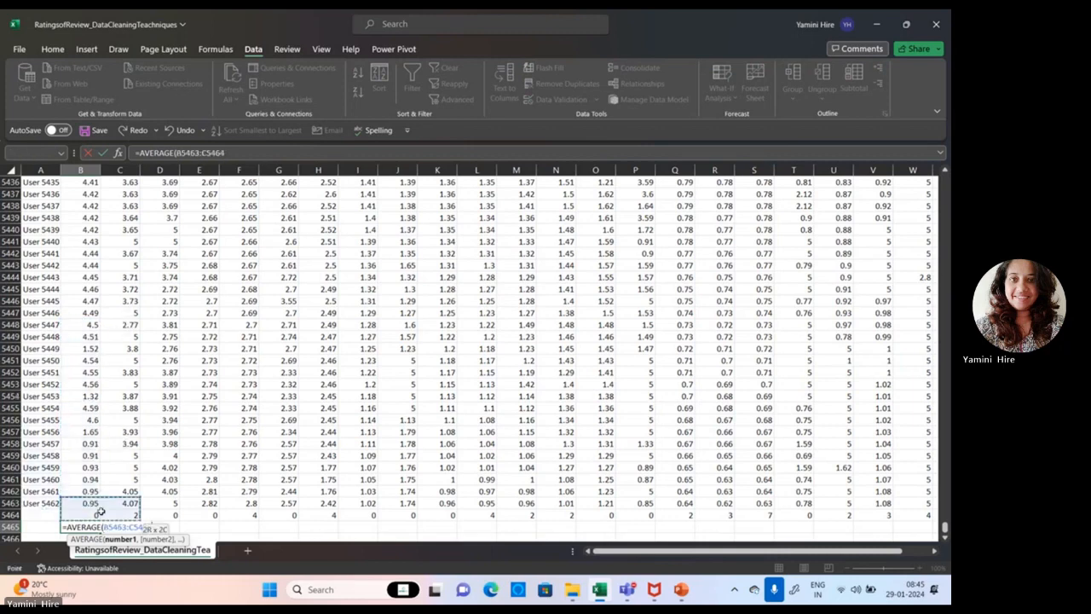
click(132, 527)
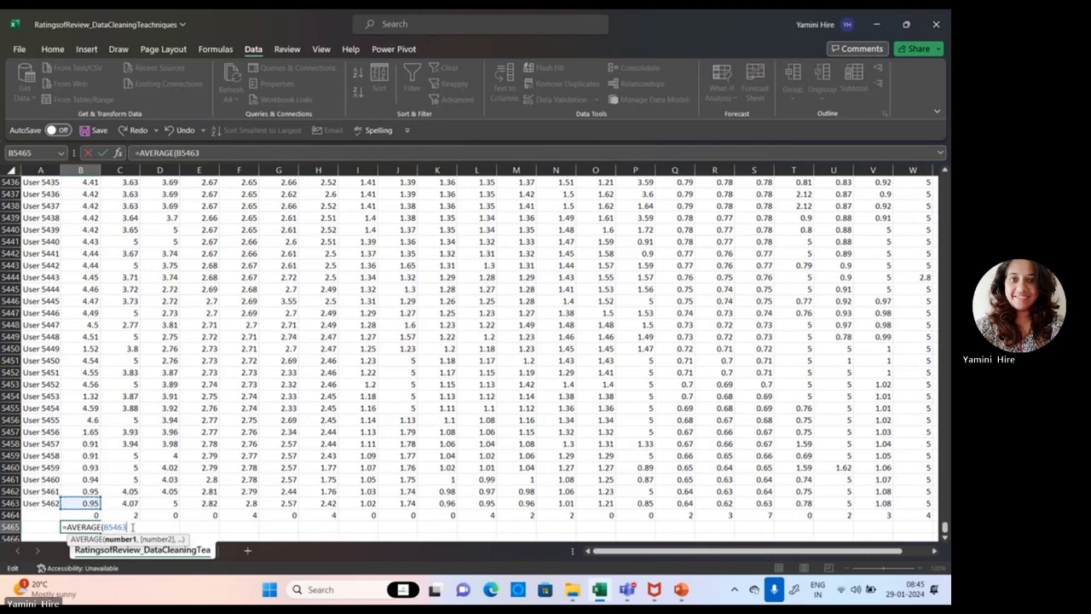
key(BackSpace)
key(BackSpace)
key(BackSpace)
key(BackSpace)
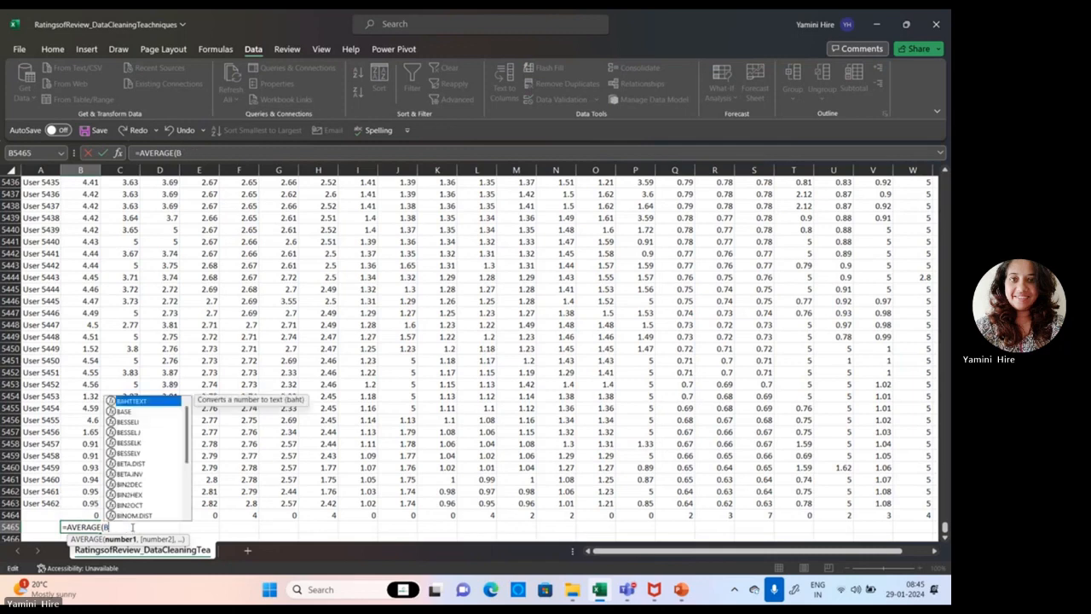
text(2:)
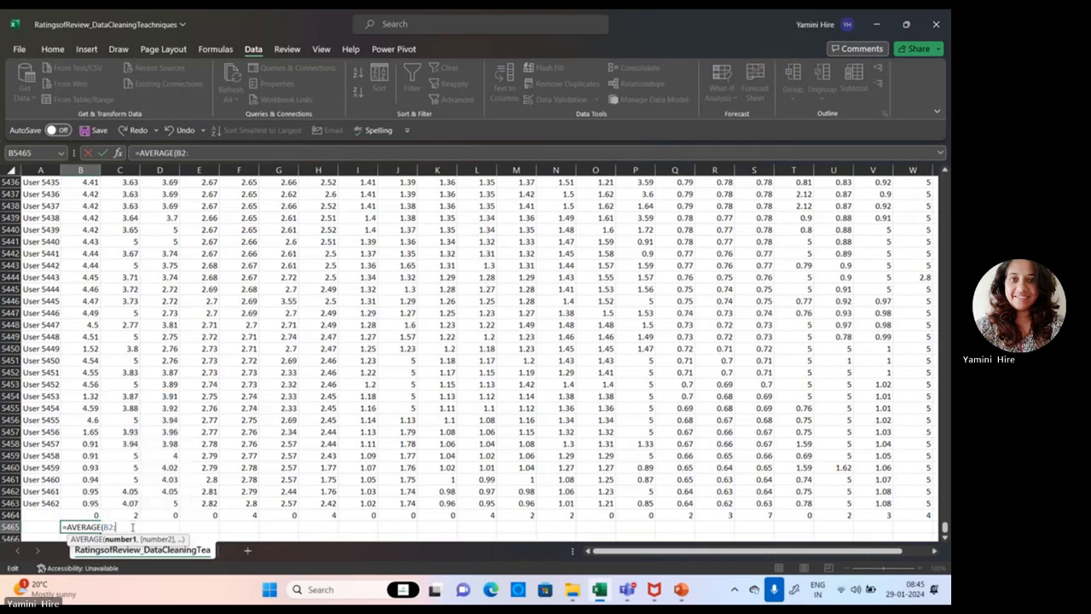
text(B)
text(5463)
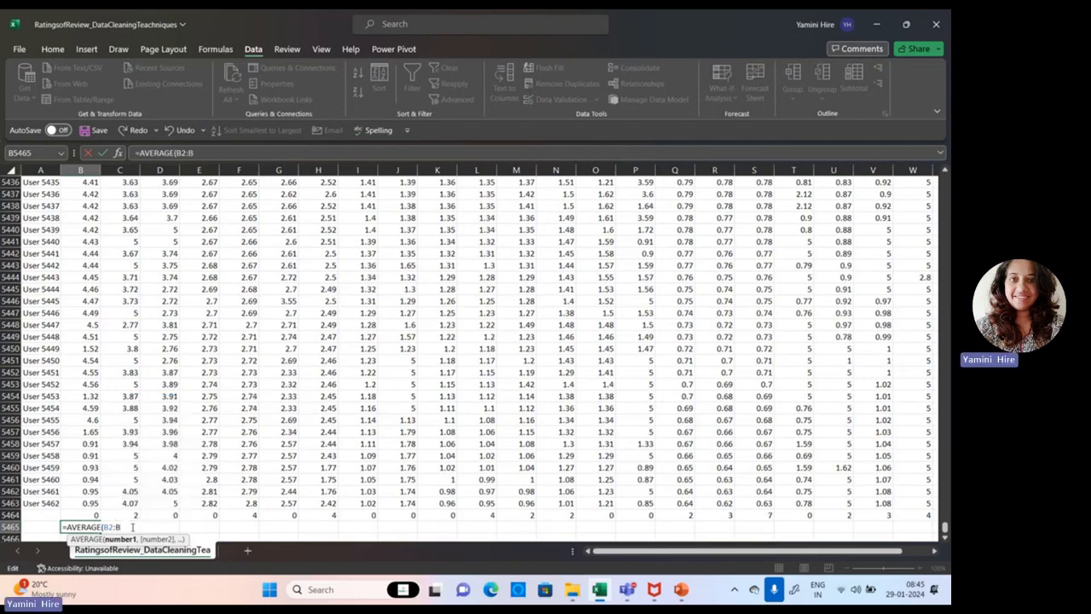
text())
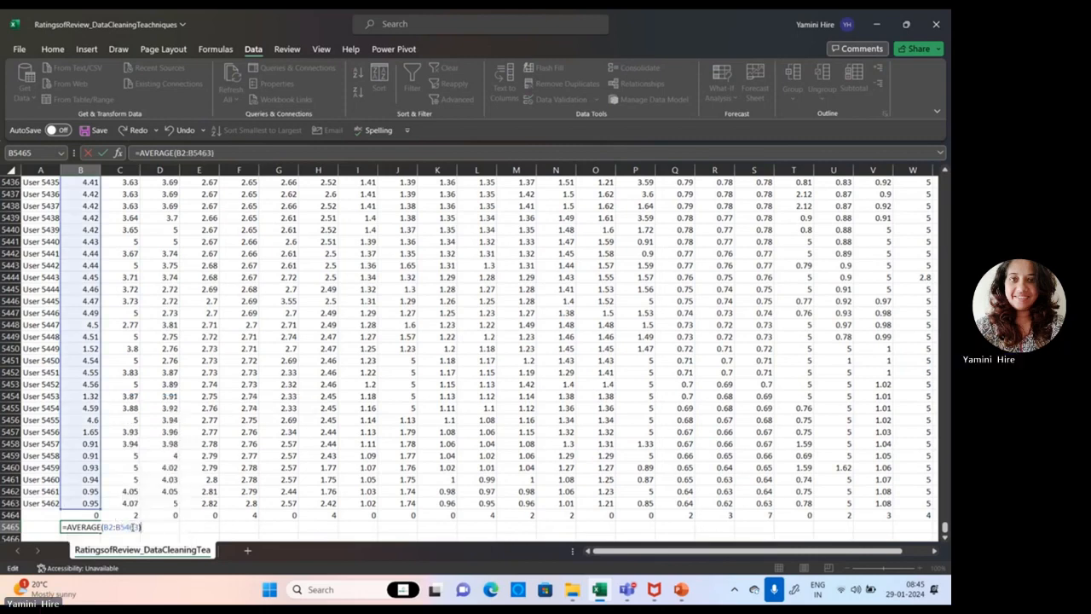
key(Return)
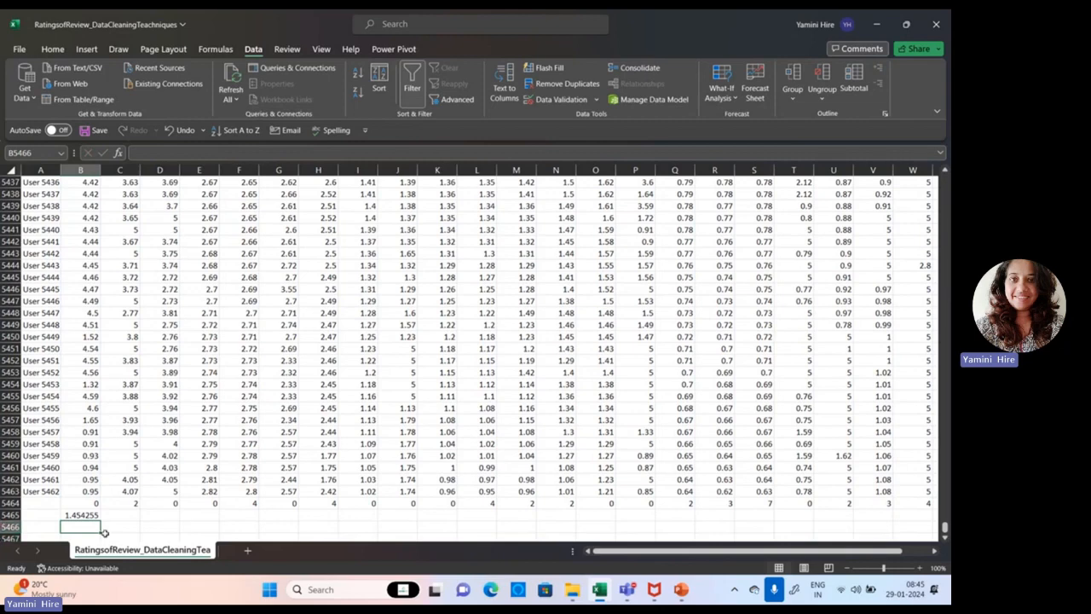
Fill the average formula from B5465 across row 5465 through column Y.
click(74, 516)
drag(101, 520, 891, 508)
scroll(477, 358, left, 3)
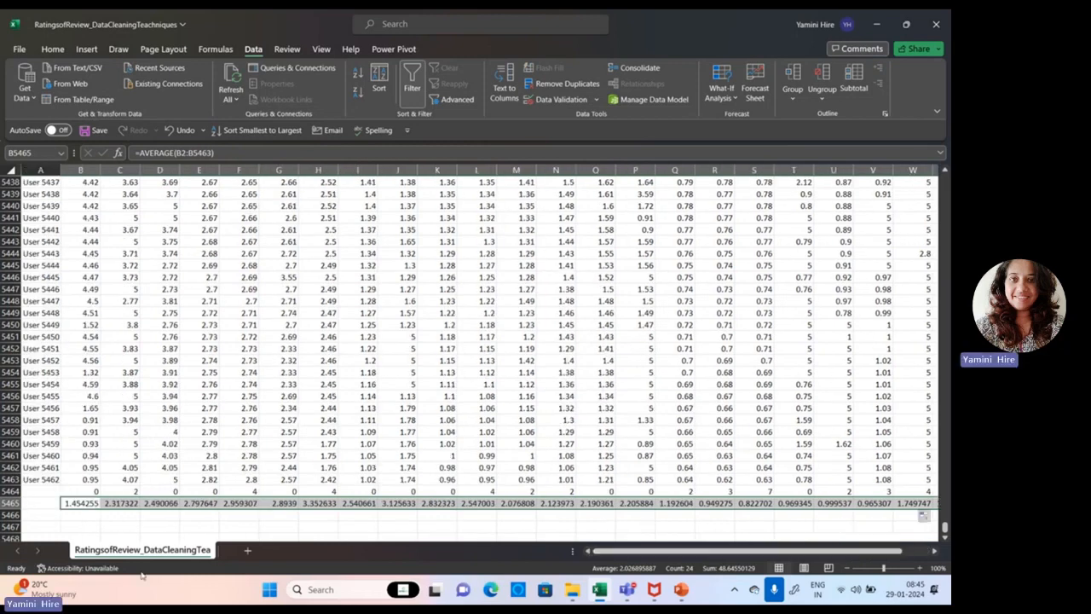
Enter =MEDIAN(B2:B5463) in cell B5466 and fill it across row 5466 through column Y.
click(70, 516)
text(=mea)
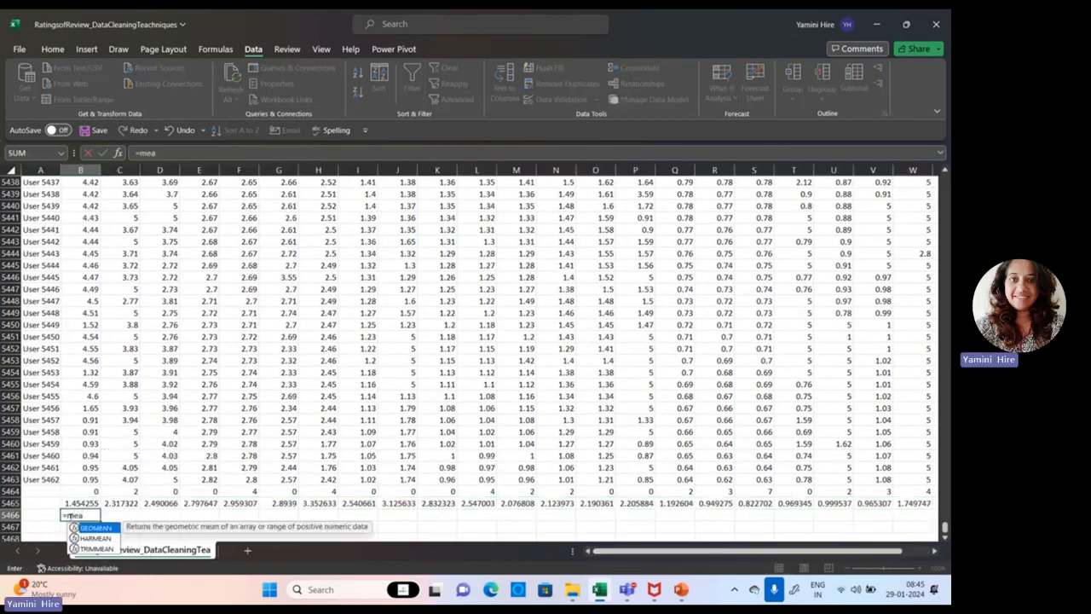
key(BackSpace)
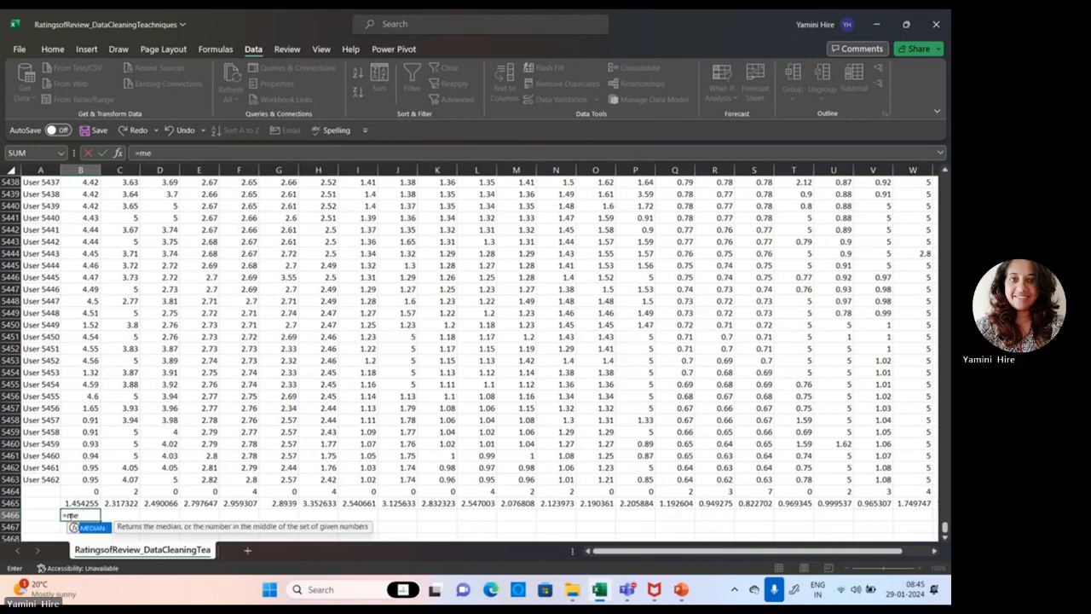
double_click(89, 528)
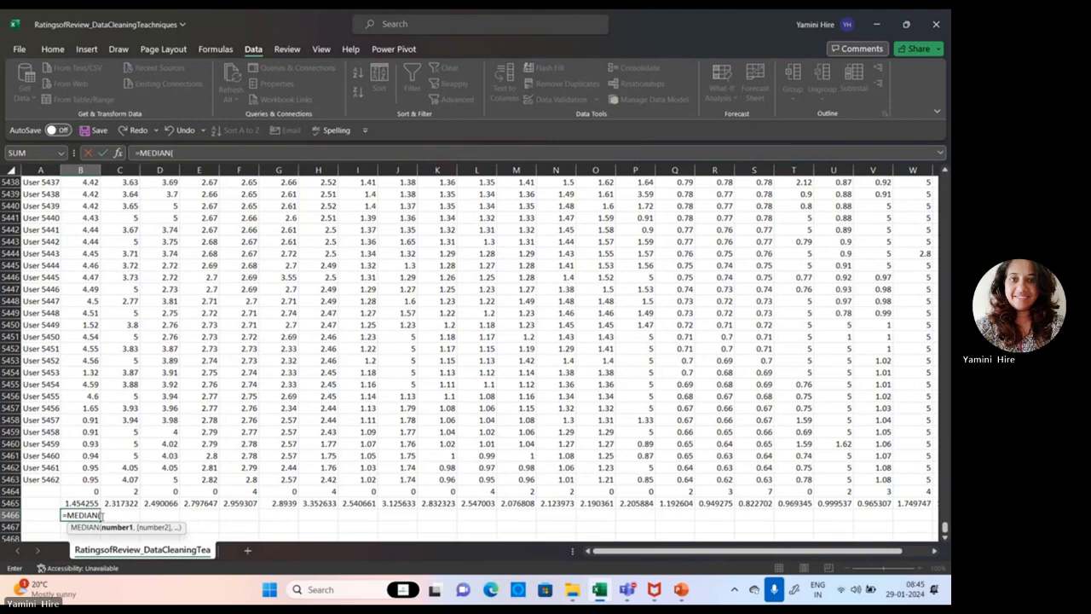
text(B2:)
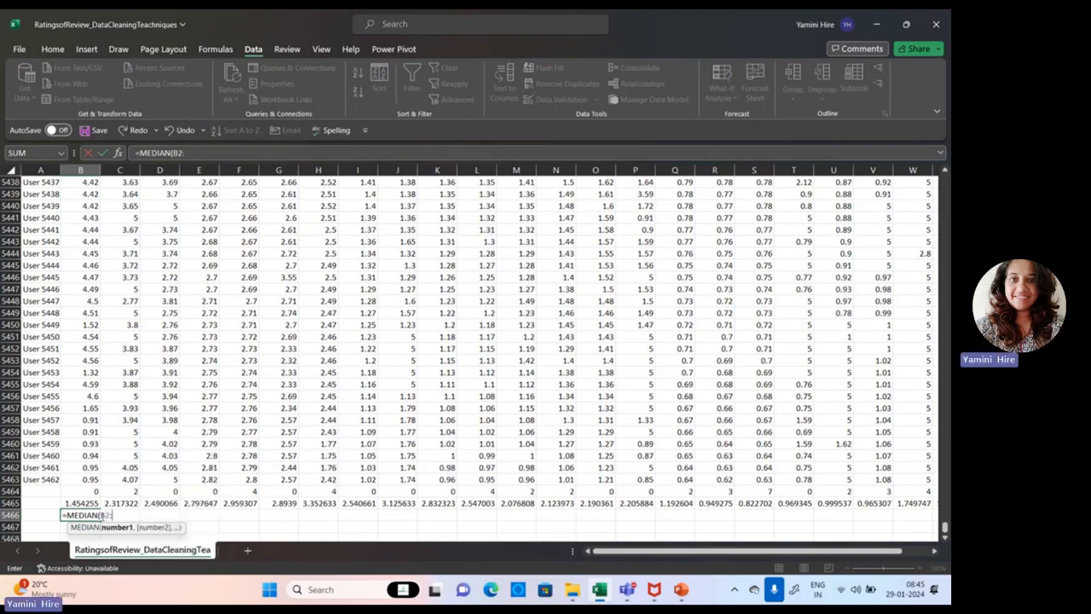
text(B)
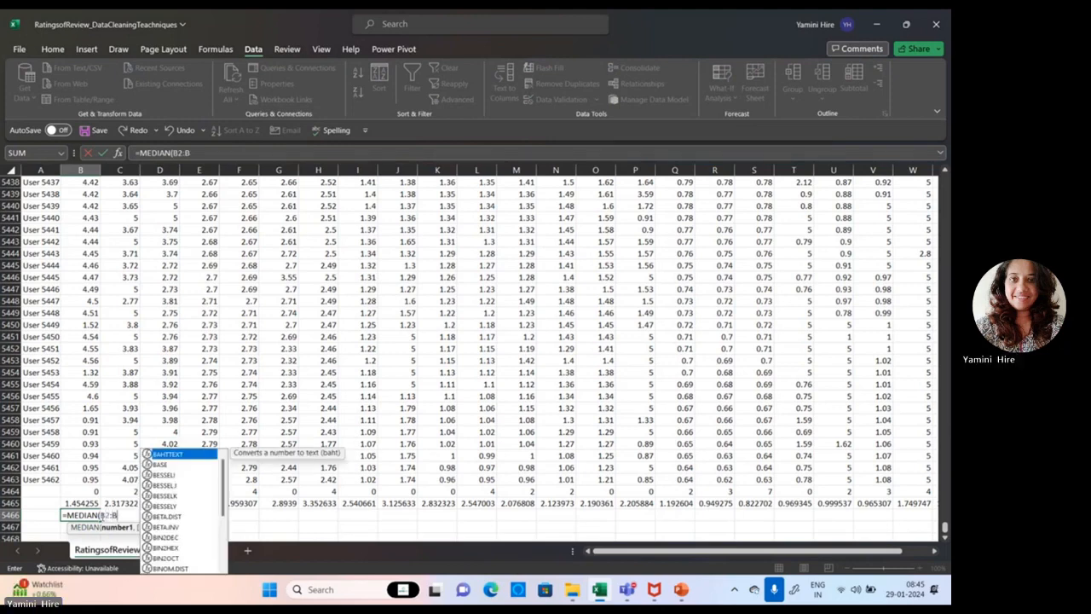
text(546)
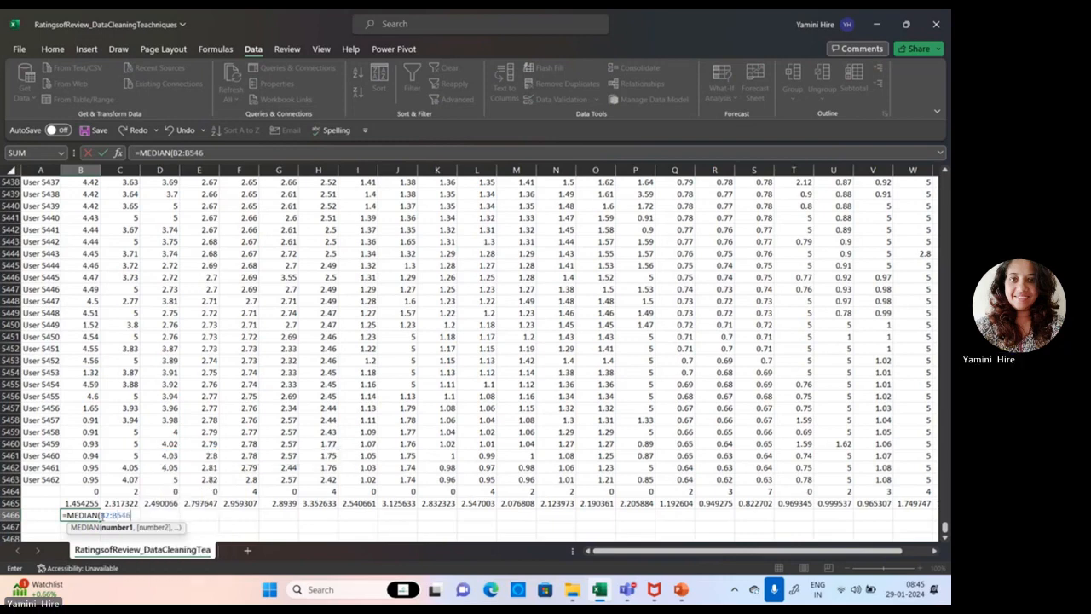
text(3))
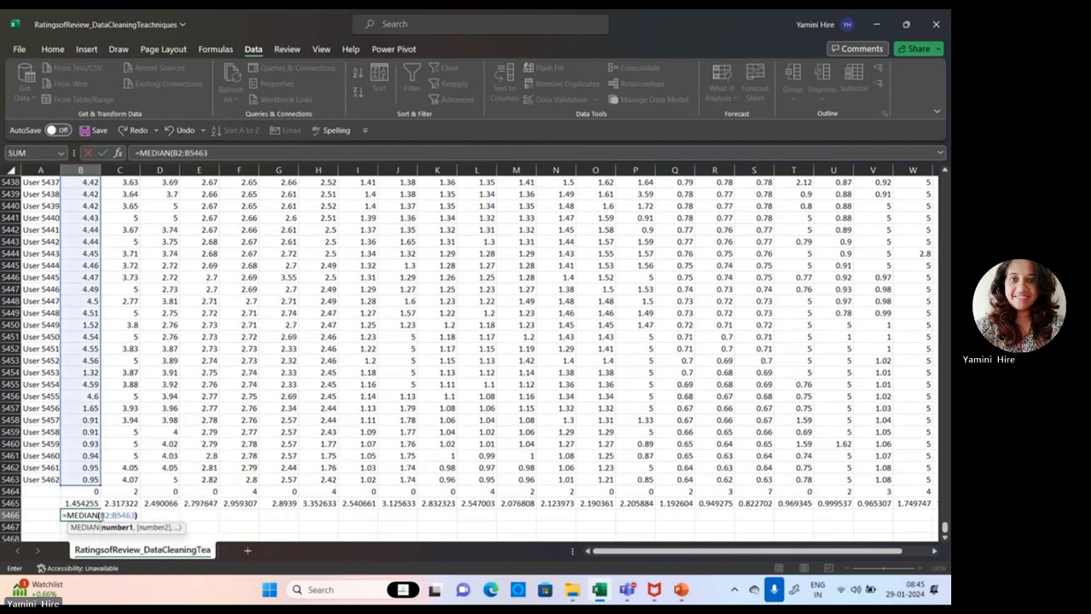
click(90, 514)
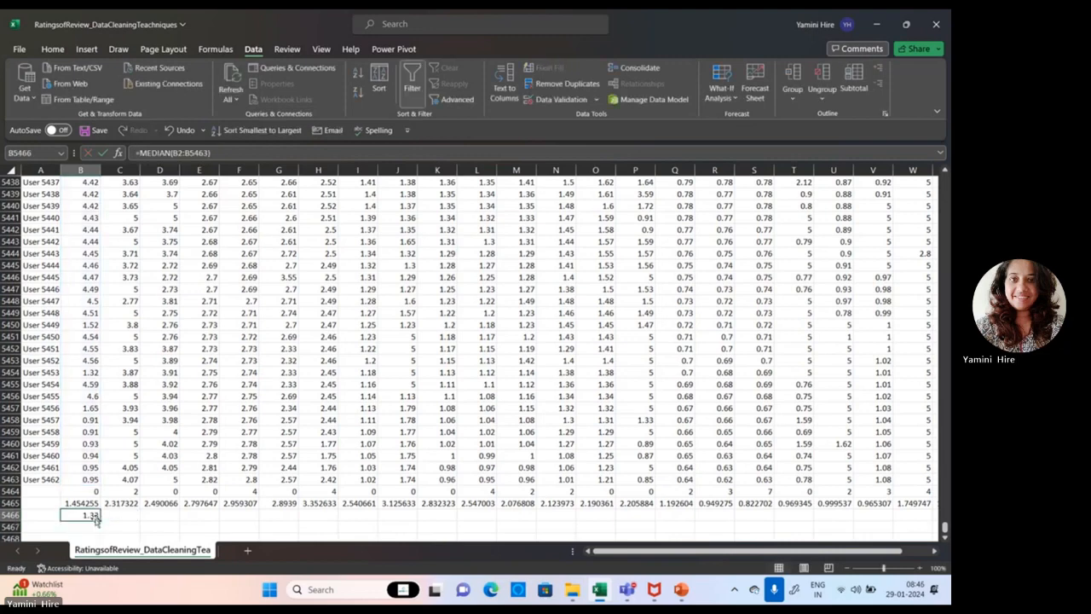
drag(99, 522, 893, 504)
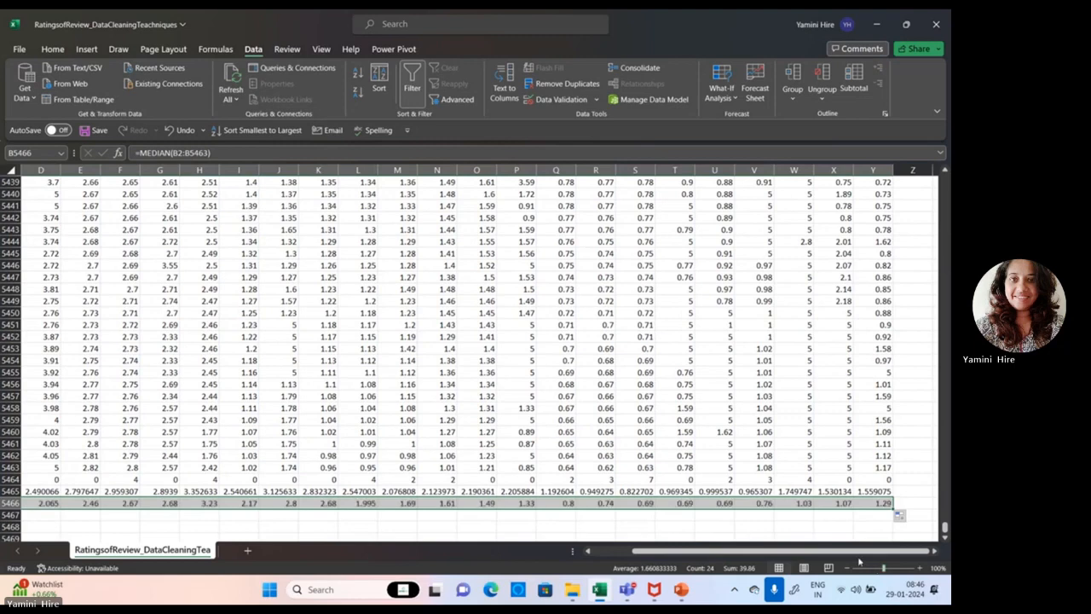
Enter the text "mode" in cell B5467 below the first median value.
drag(850, 555, 814, 554)
click(71, 513)
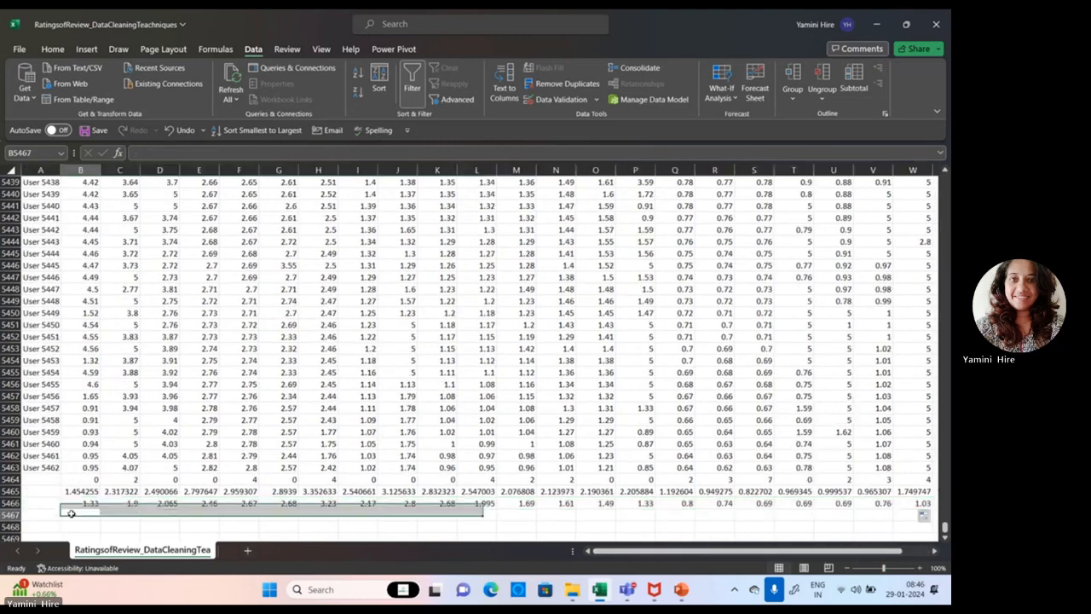
text(mode)
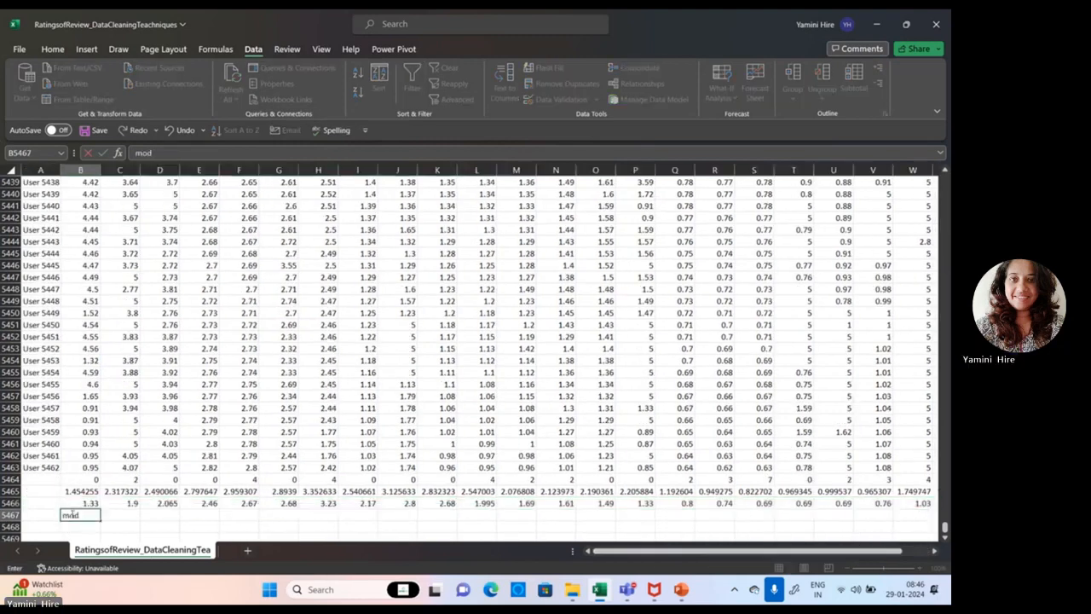
Label the statistics rows in A5465, A5466 and A5467 as Mean, Median and Mode.
click(34, 492)
text(Mean)
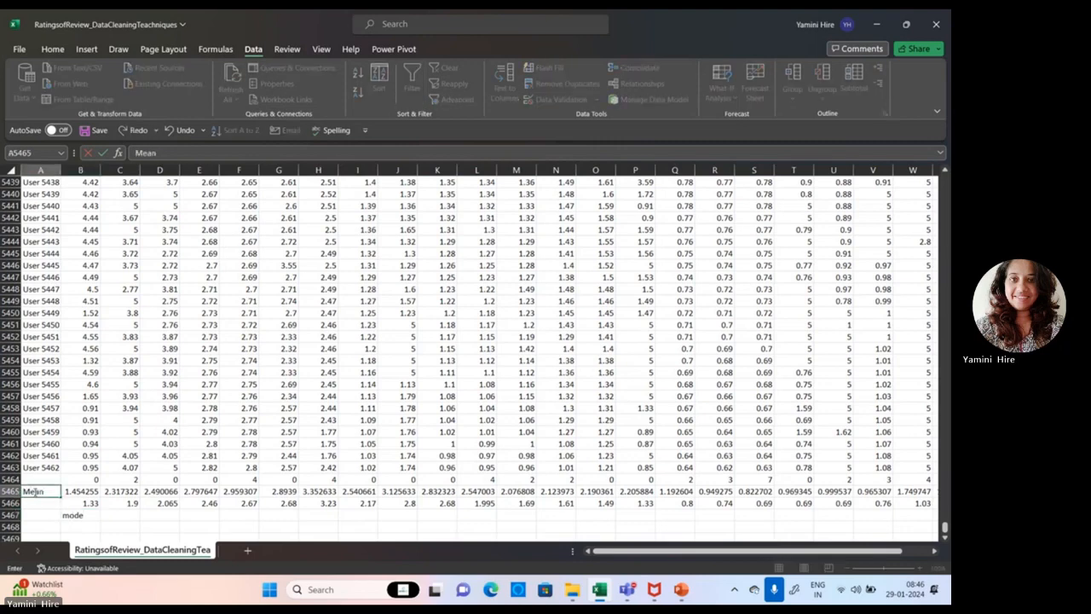
key(Return)
text(M)
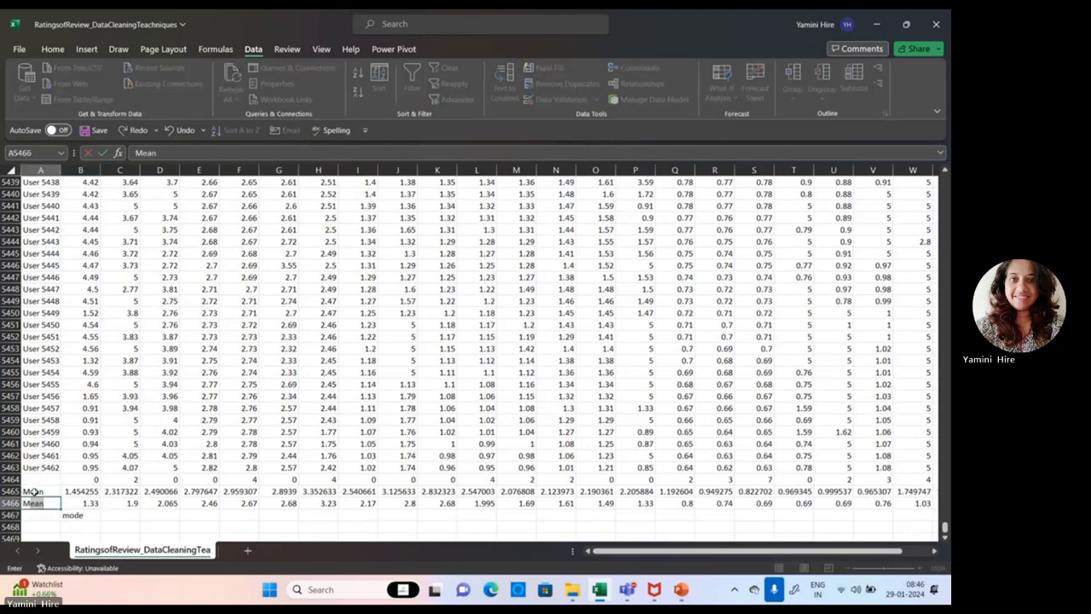
text(edian)
key(Return)
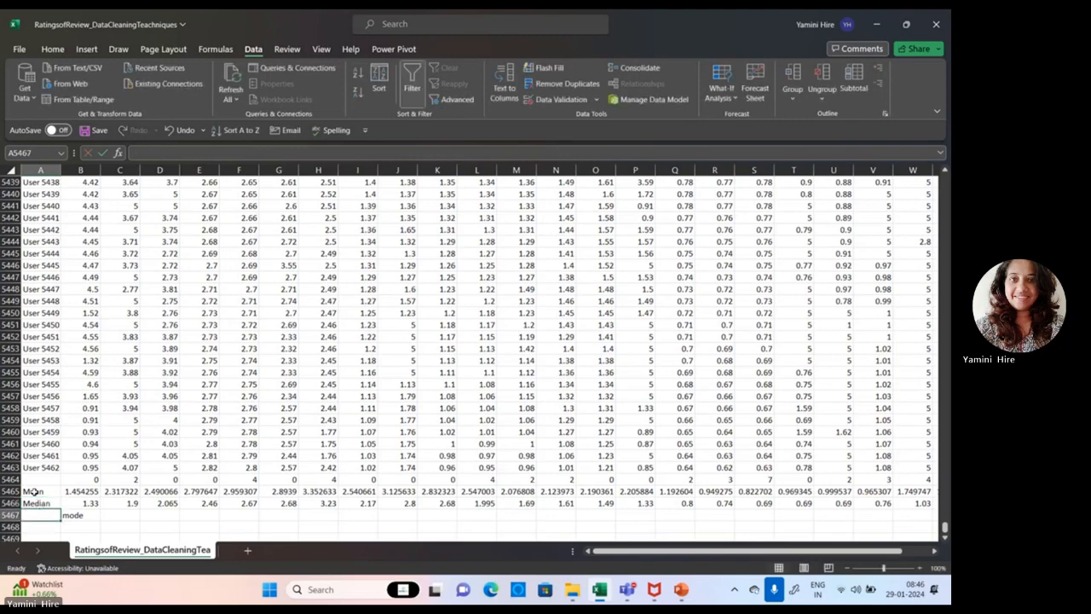
text(Mode)
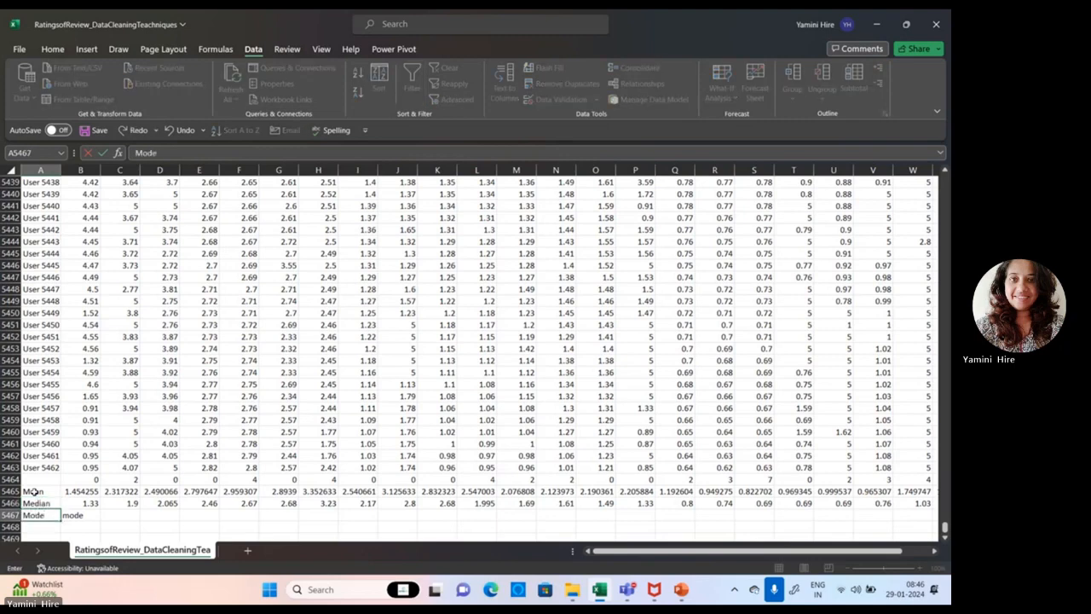
Enter =MODE(B2:B5463) in cell B5467 and fill it across row 5467 through column Z.
key(Tab)
text(=Mode)
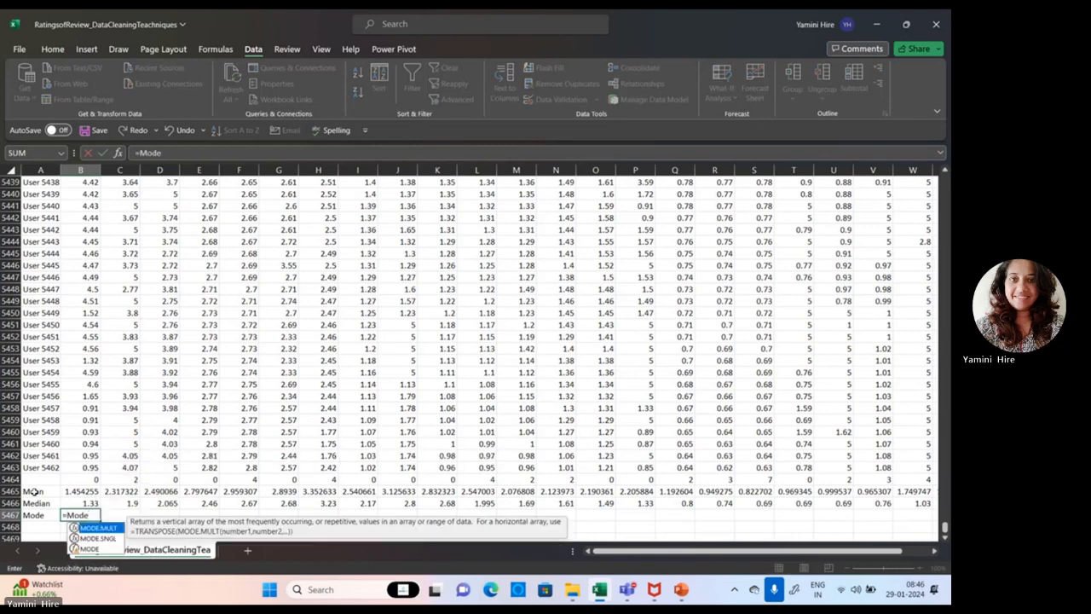
text(()
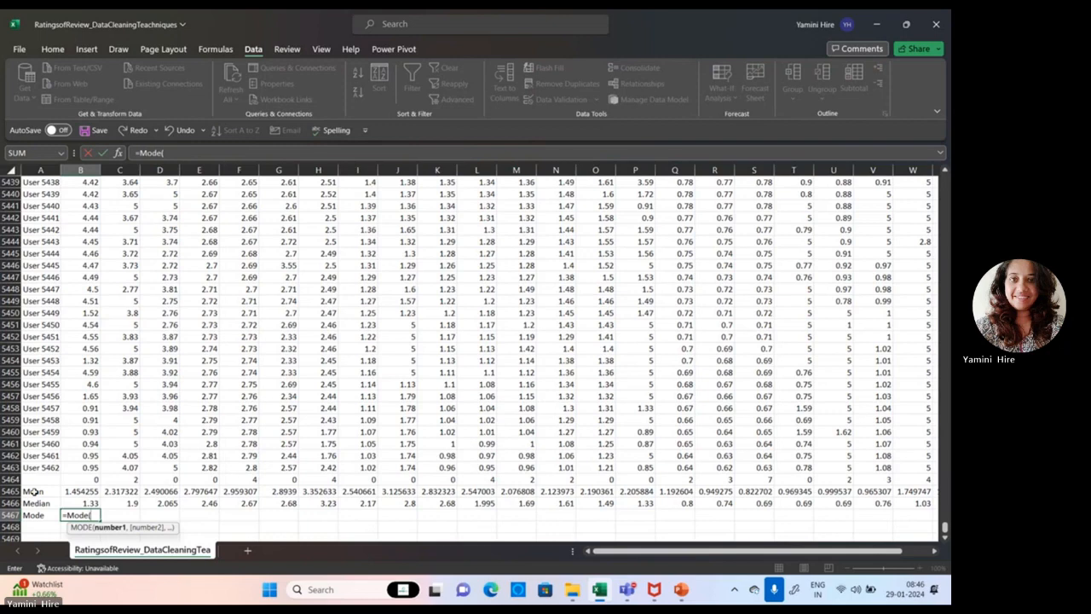
text(B2:B5463)
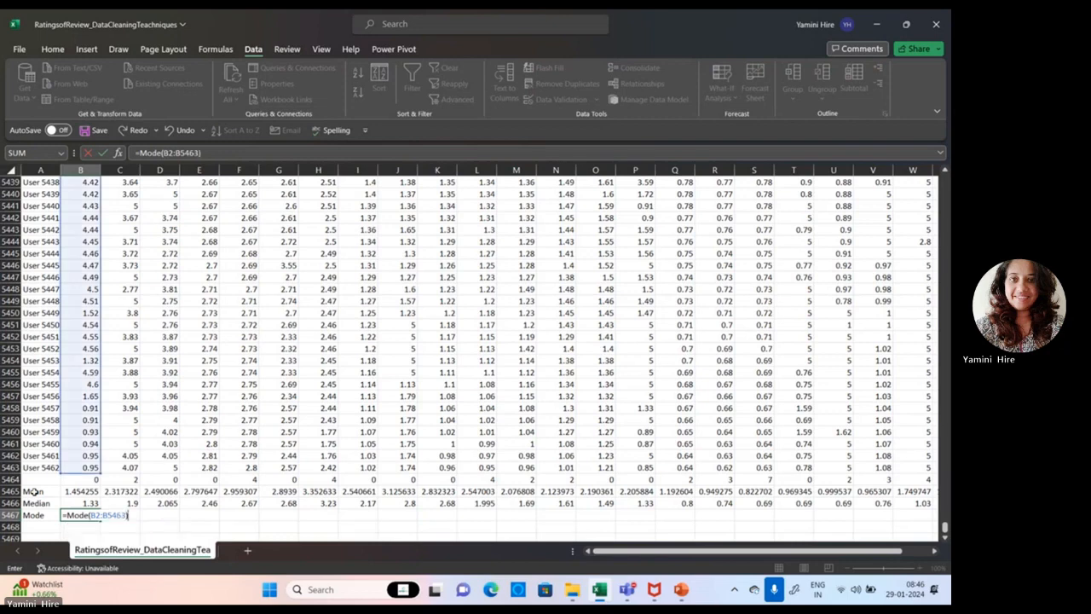
key(Return)
click(41, 526)
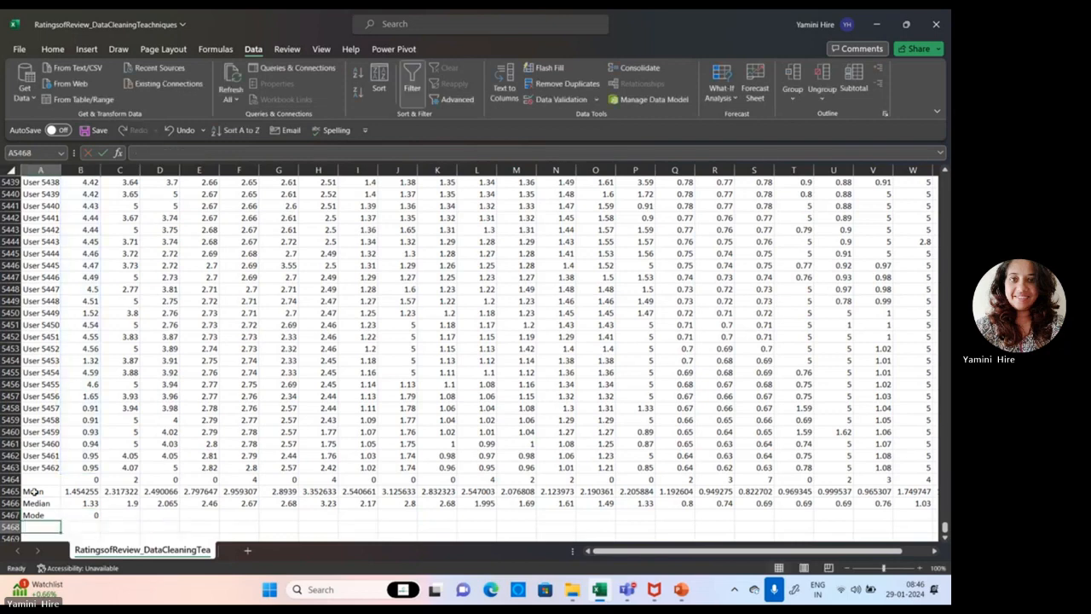
click(81, 514)
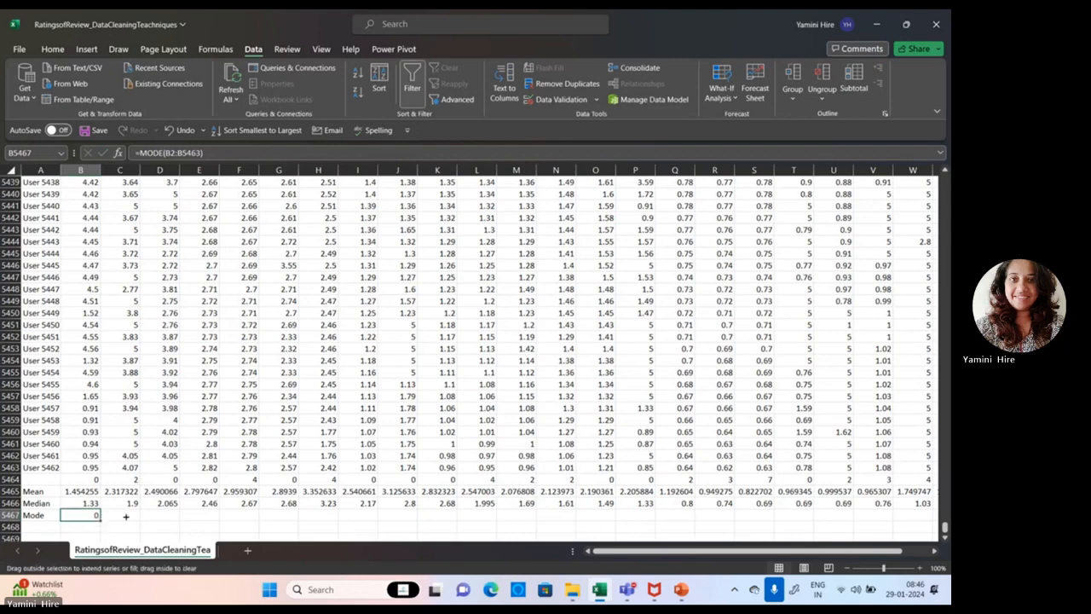
drag(125, 516, 935, 552)
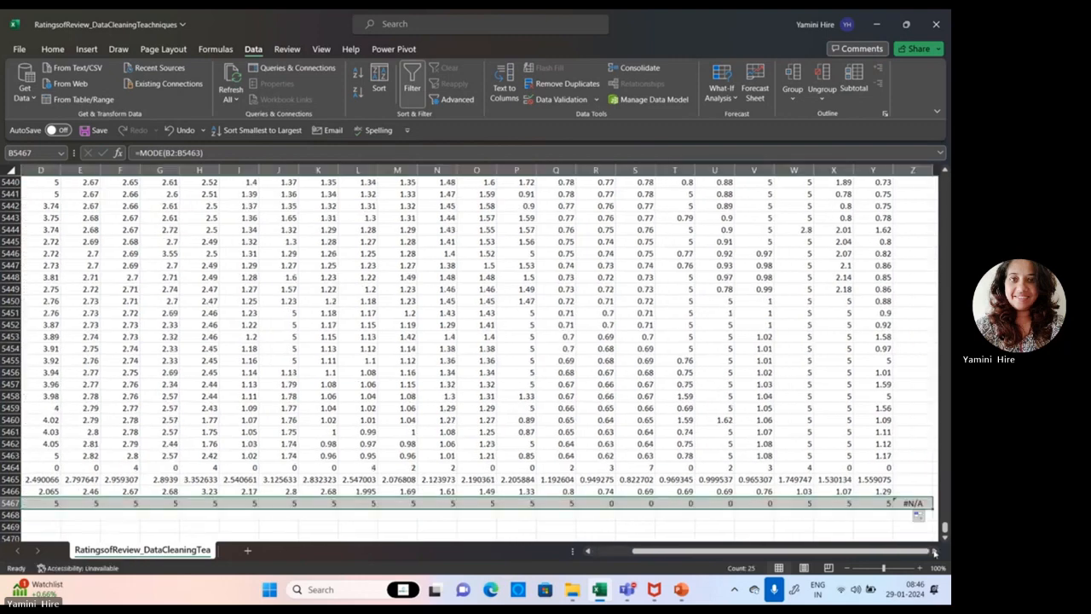
Check the Descriptive Statistics slide in PowerPoint and return to the statistics rows in the Excel sheet.
click(680, 590)
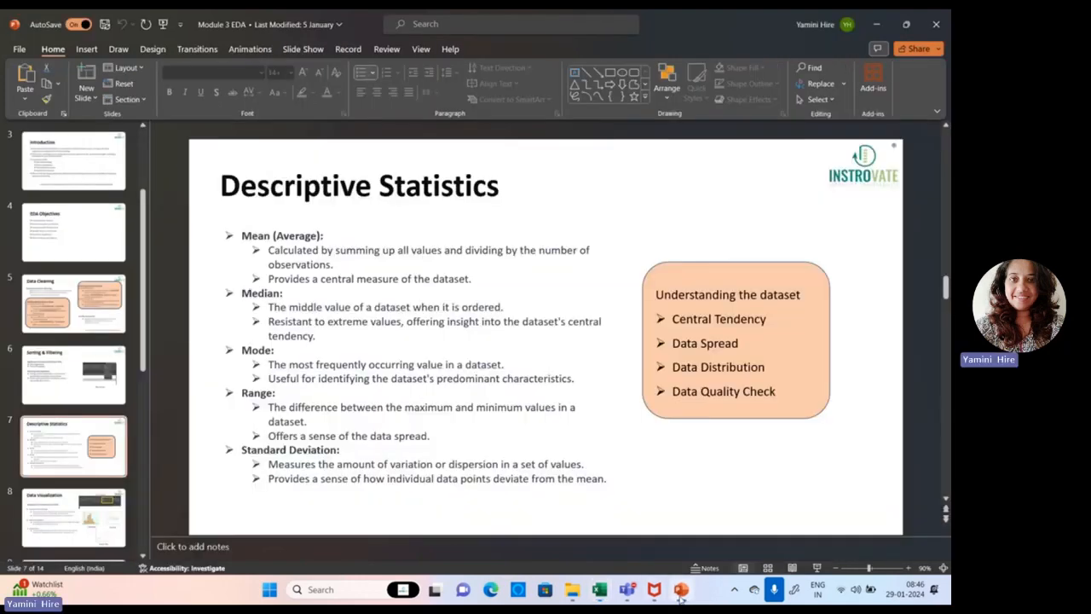
click(680, 590)
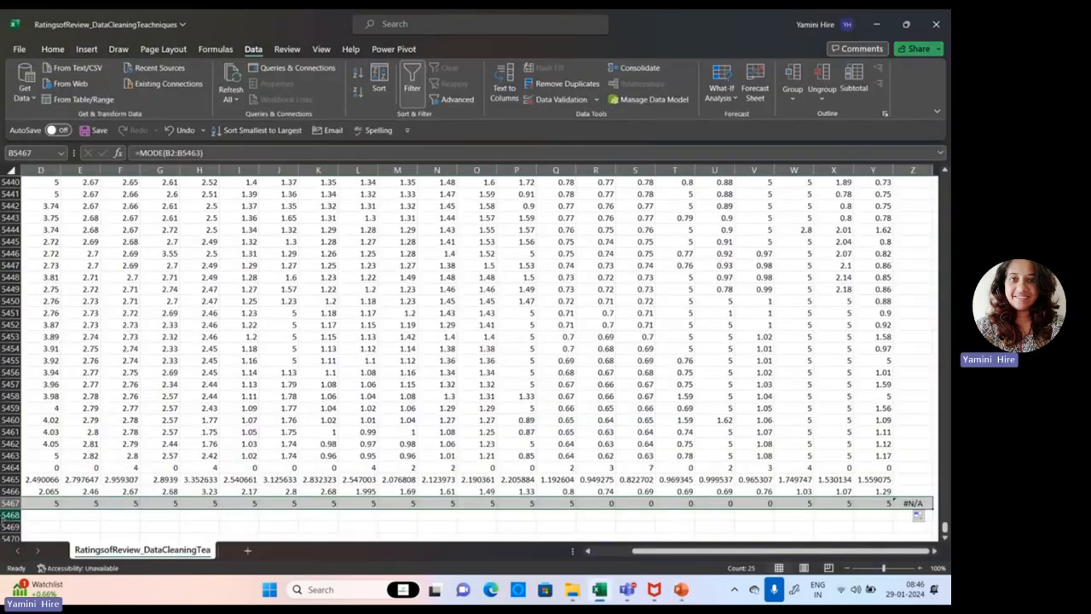
drag(705, 552, 666, 553)
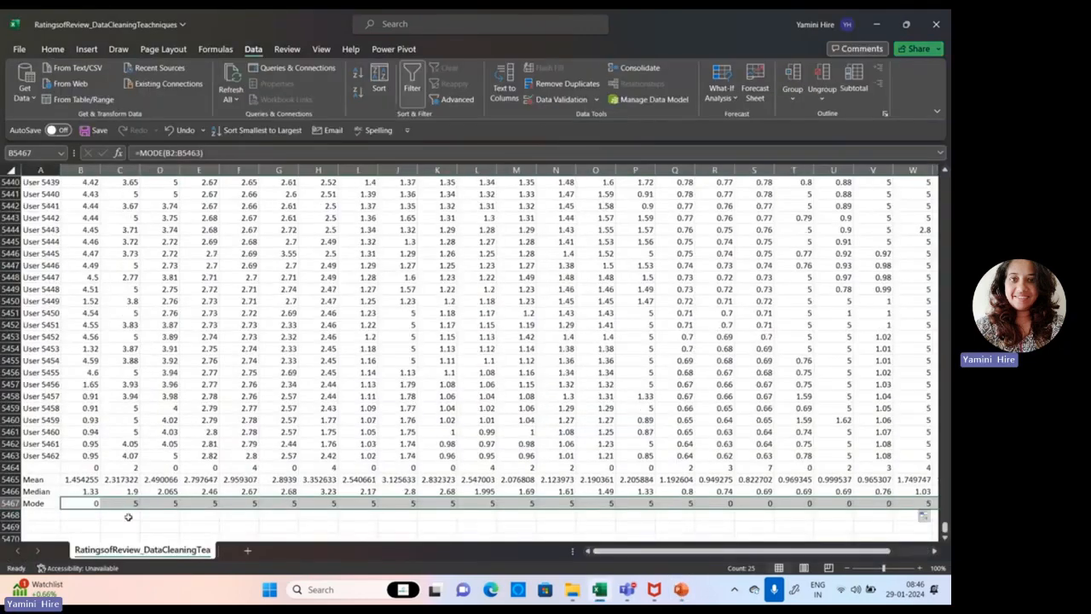
click(62, 516)
text(=range)
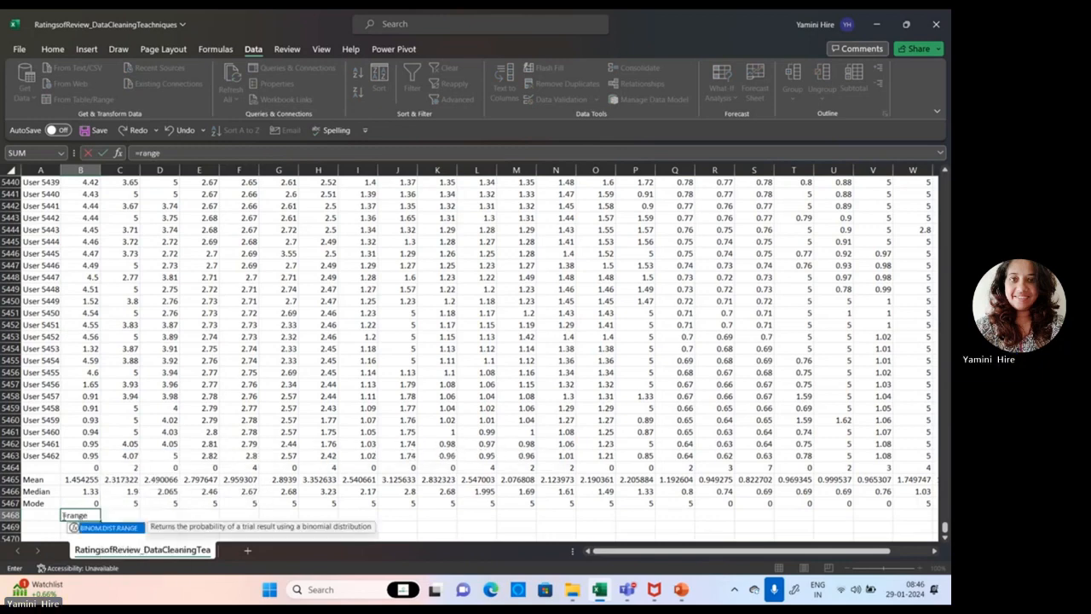
key(BackSpace)
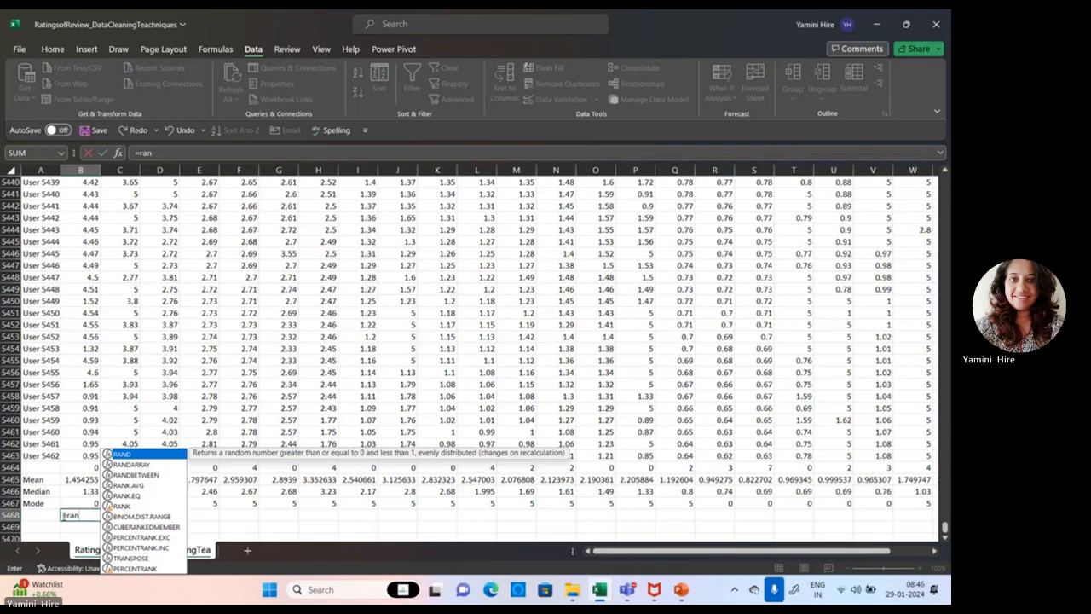
key(BackSpace)
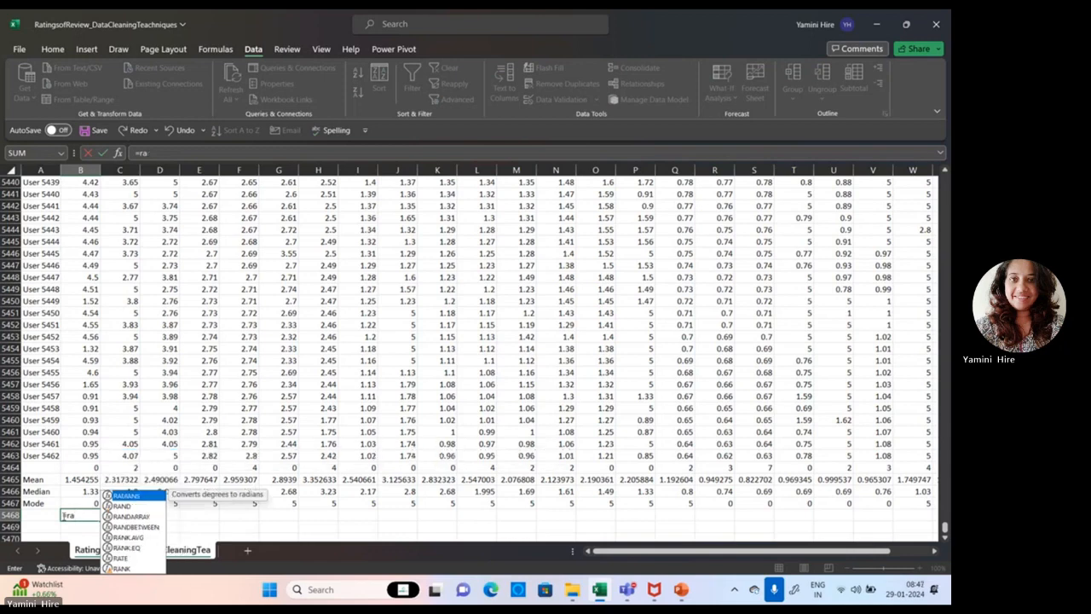
key(BackSpace)
key(BackSpace)
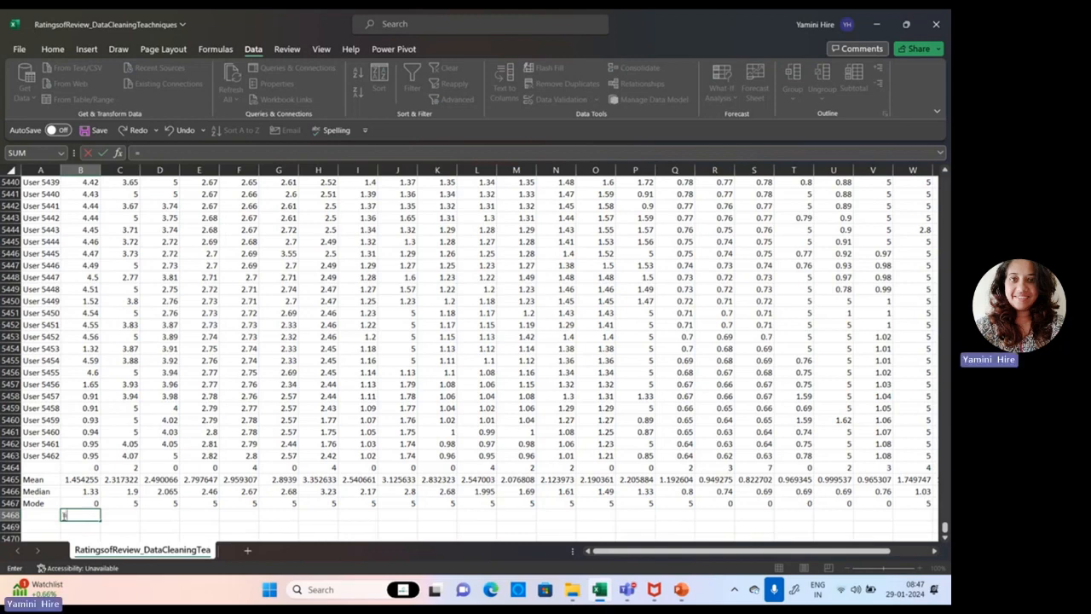
Complete the formula in cell B5468 as =MAX(B2:B5462)-MIN(B2:B5462) to calculate the first column's range.
text(Max)
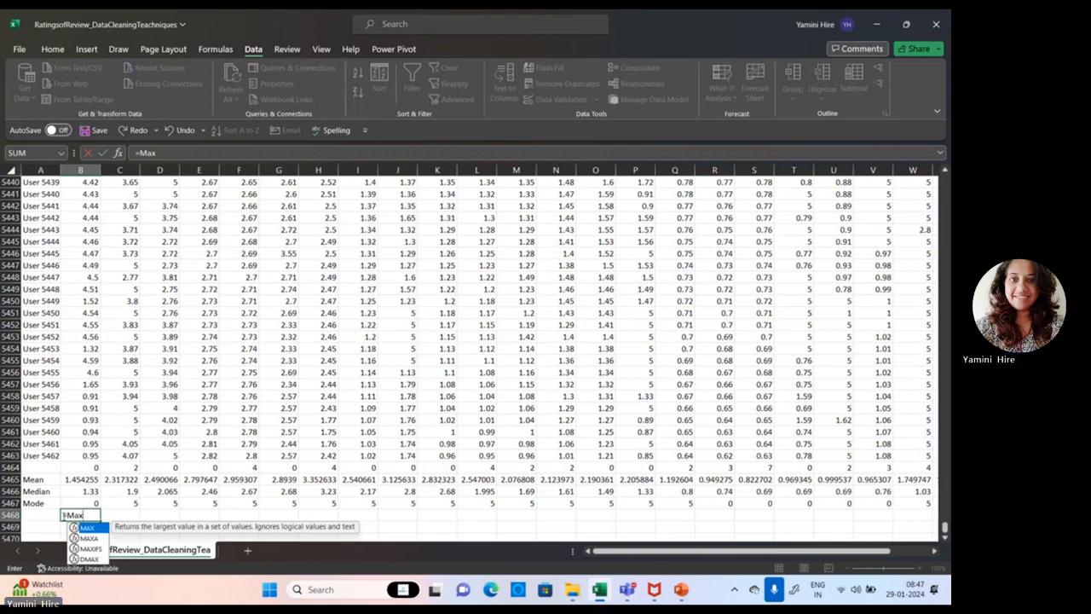
text(()
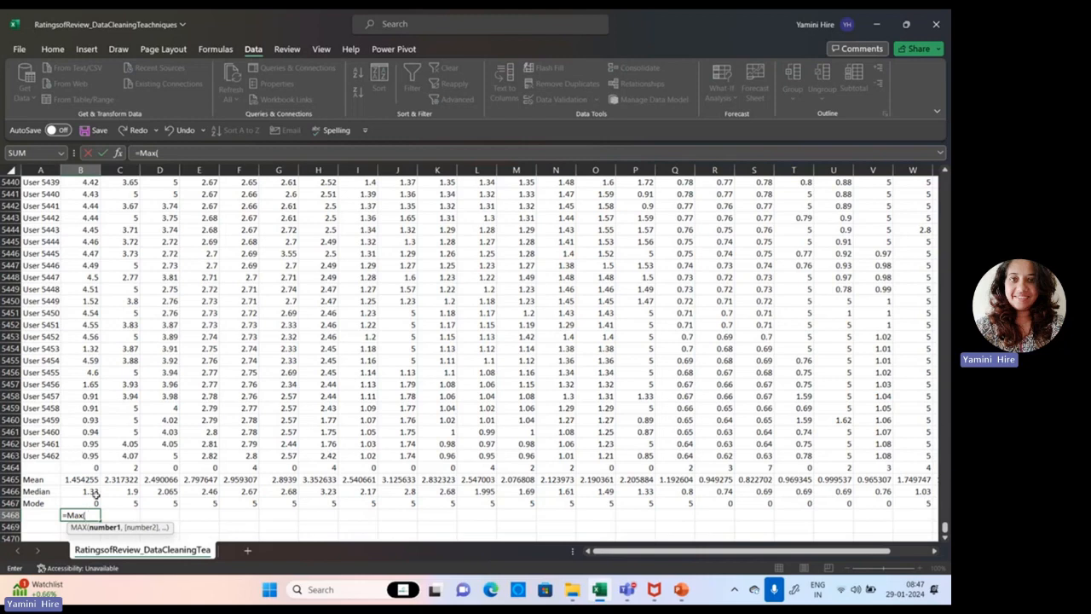
text(B2)
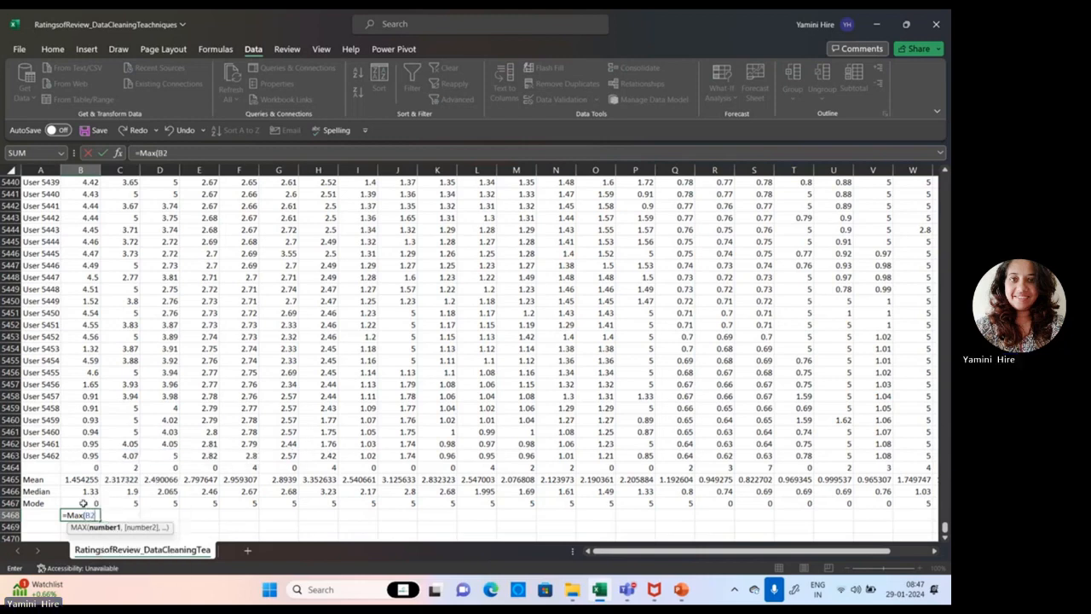
text(:B5462)
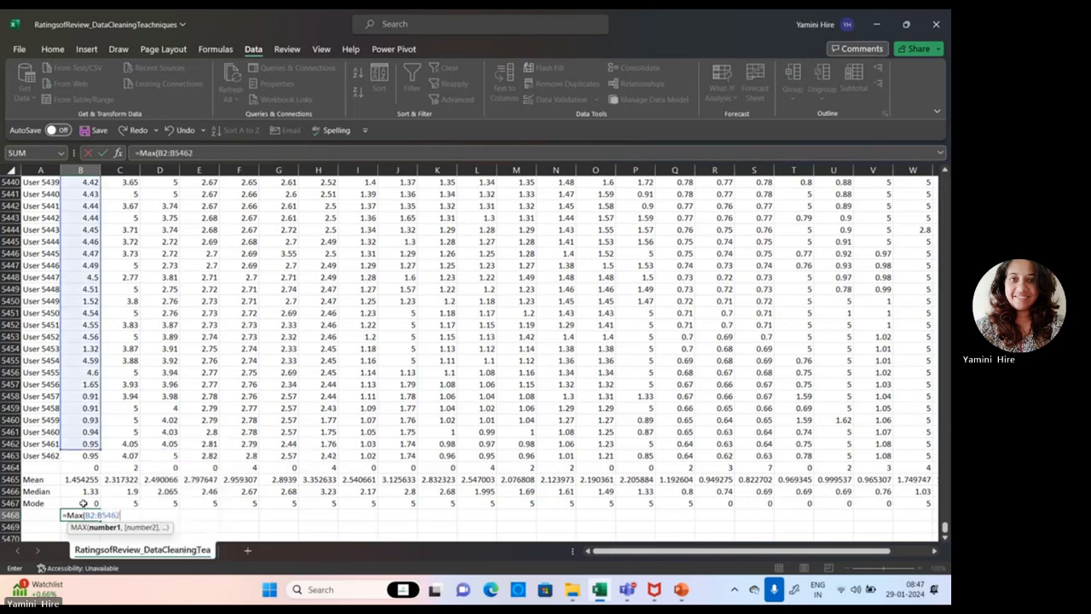
text())
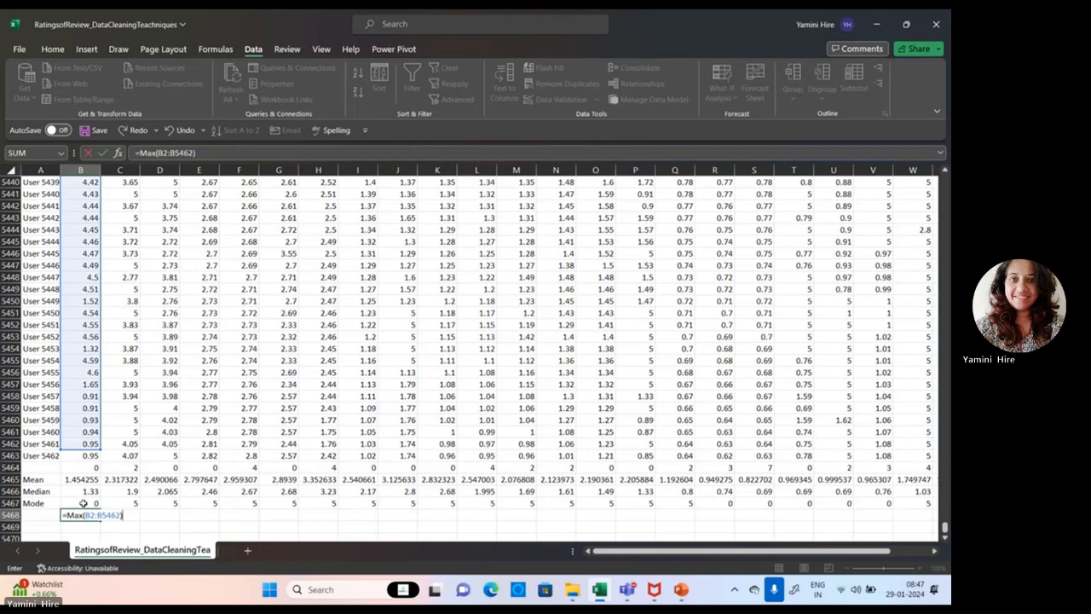
text(-Mi)
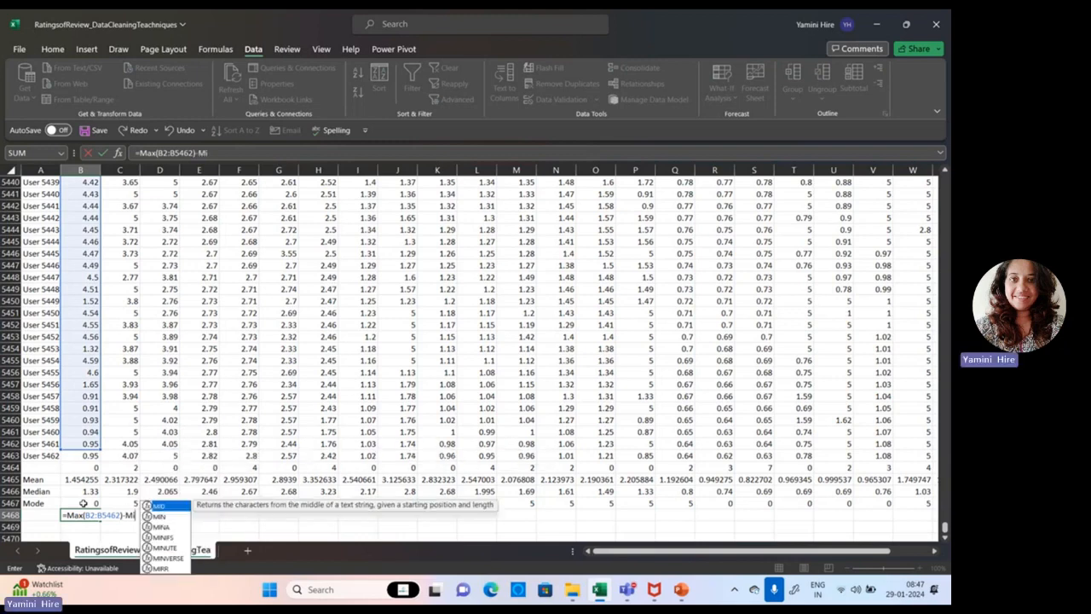
text(n(B2)
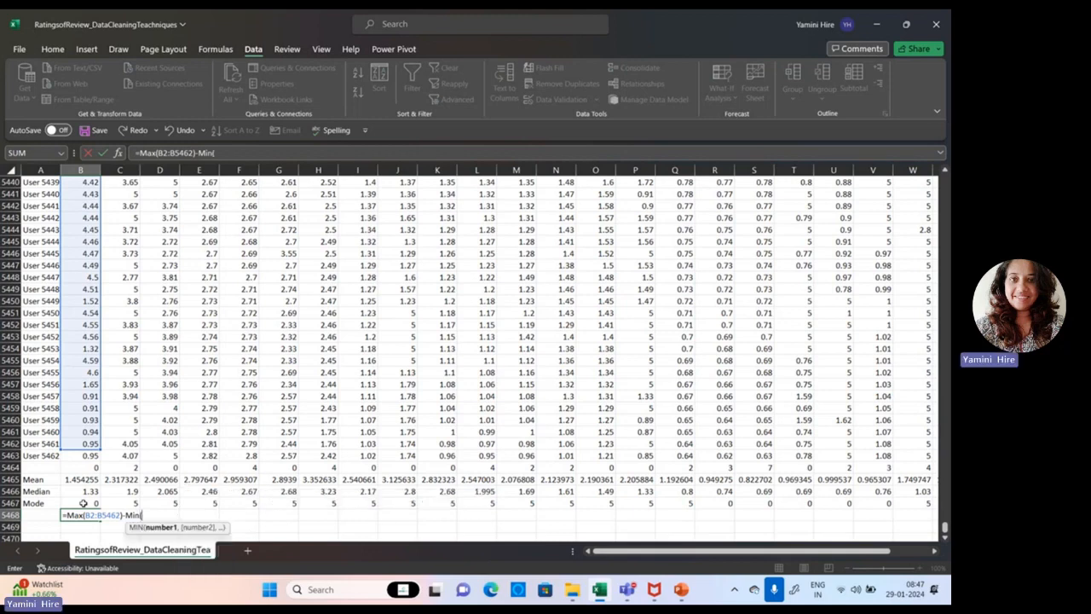
text(:)
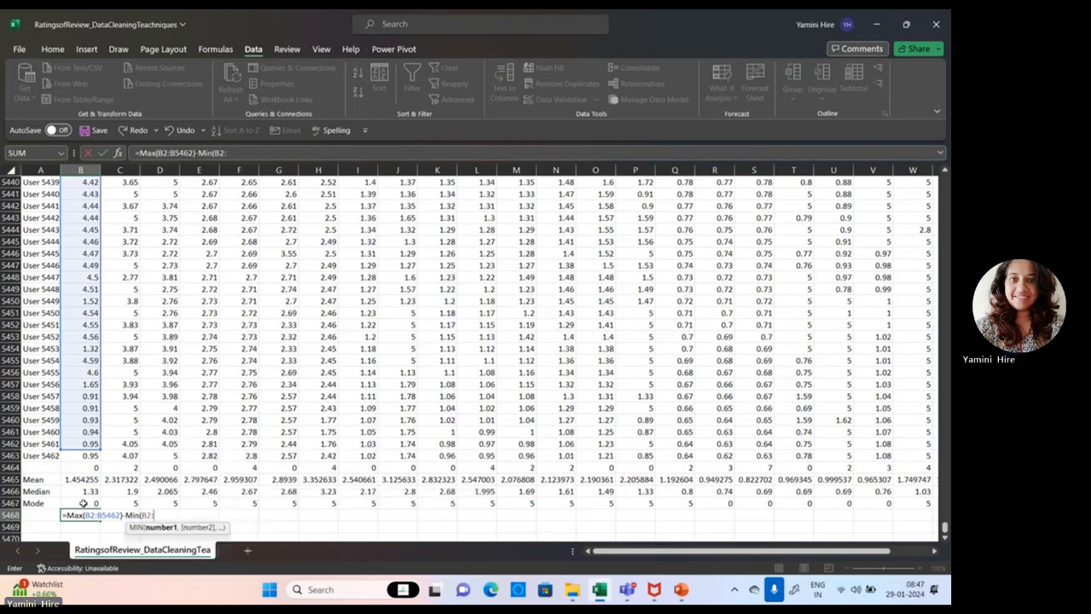
text(B5462)
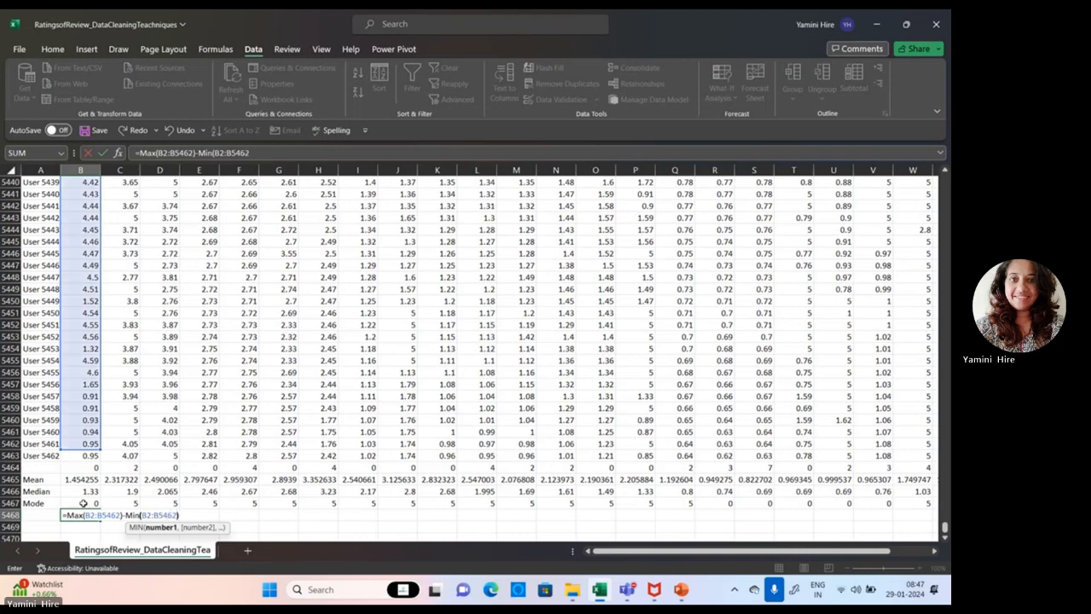
text())
key(Return)
text(\)
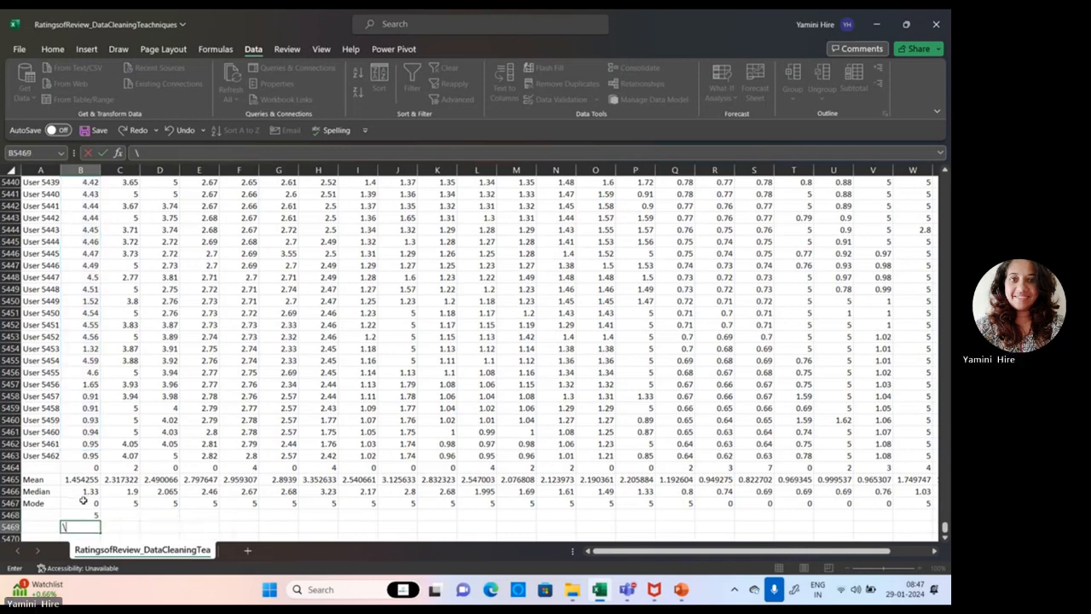
key(Escape)
Label the new statistics row as Range in cell A5468.
click(27, 517)
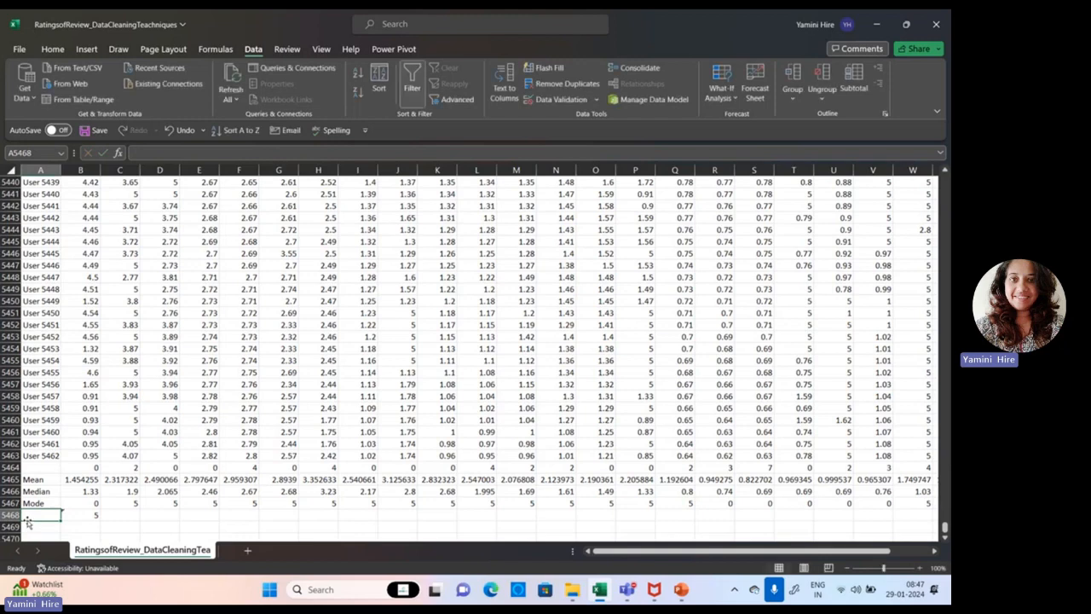
text(Range)
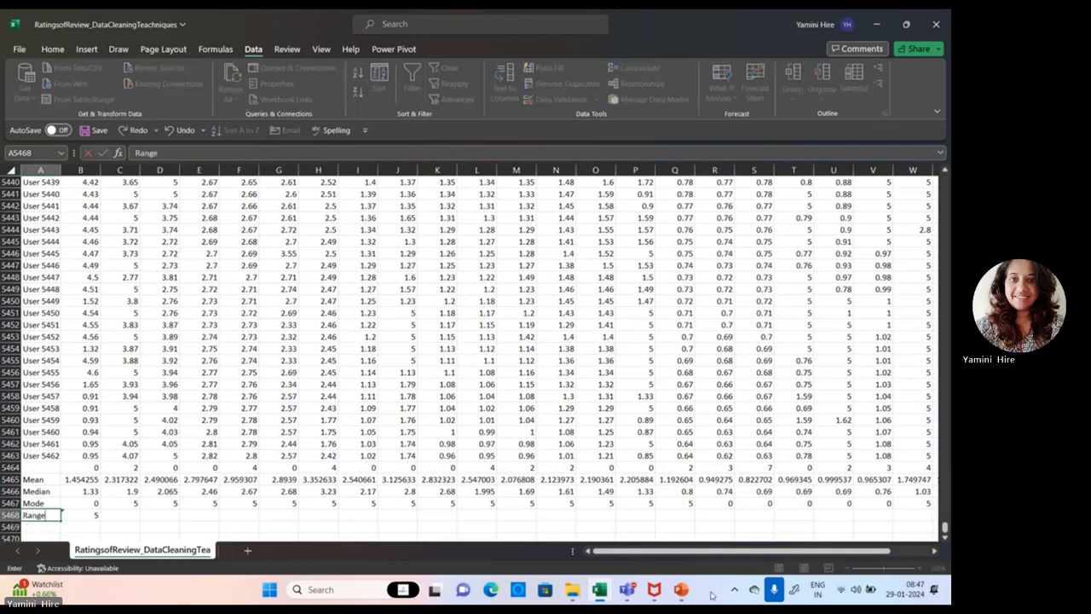
Switch to PowerPoint and present the Descriptive Statistics slide as a full-screen slide show.
click(679, 600)
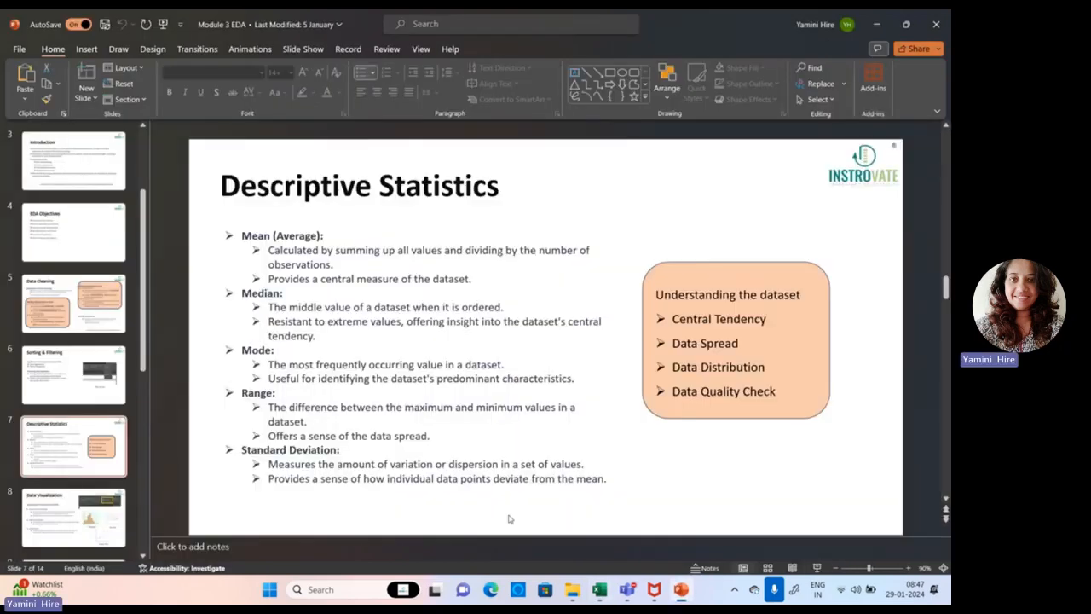
key(shift+F5)
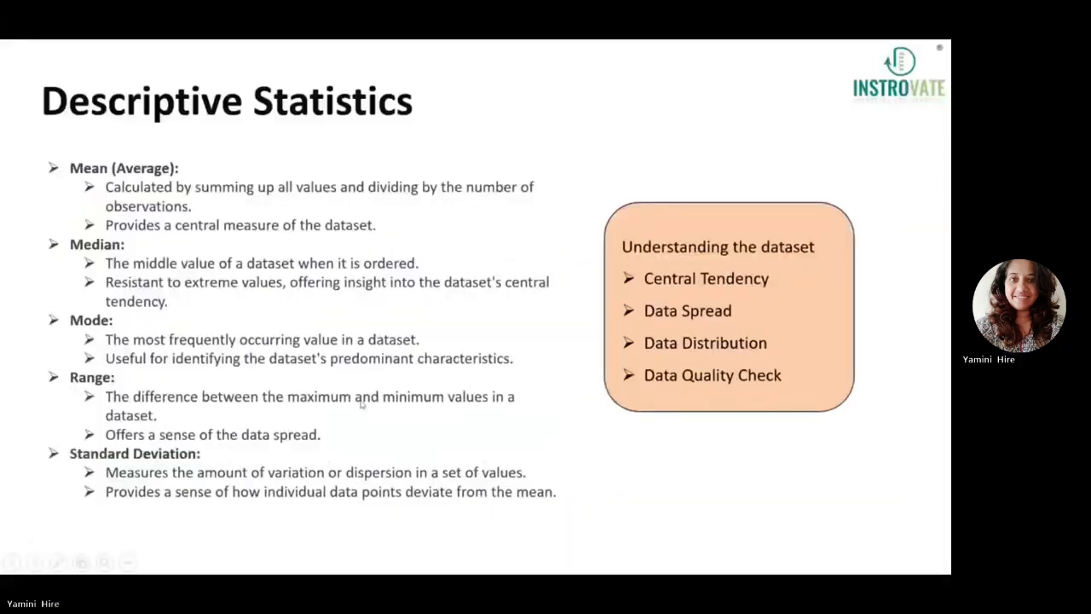
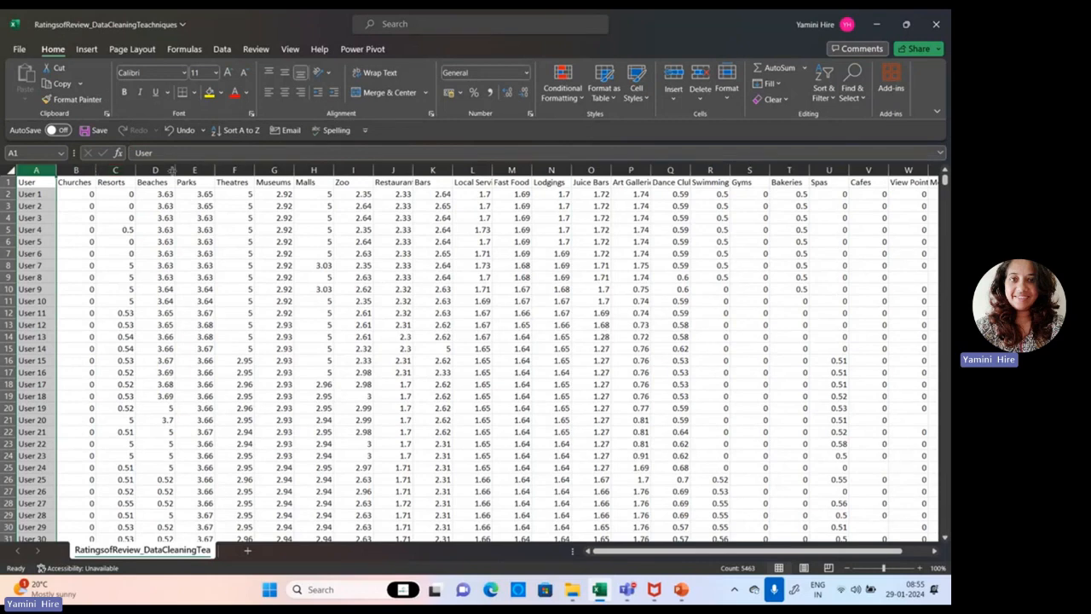
Insert a histogram chart from the User and Beaches columns.
ctrl+click(158, 170)
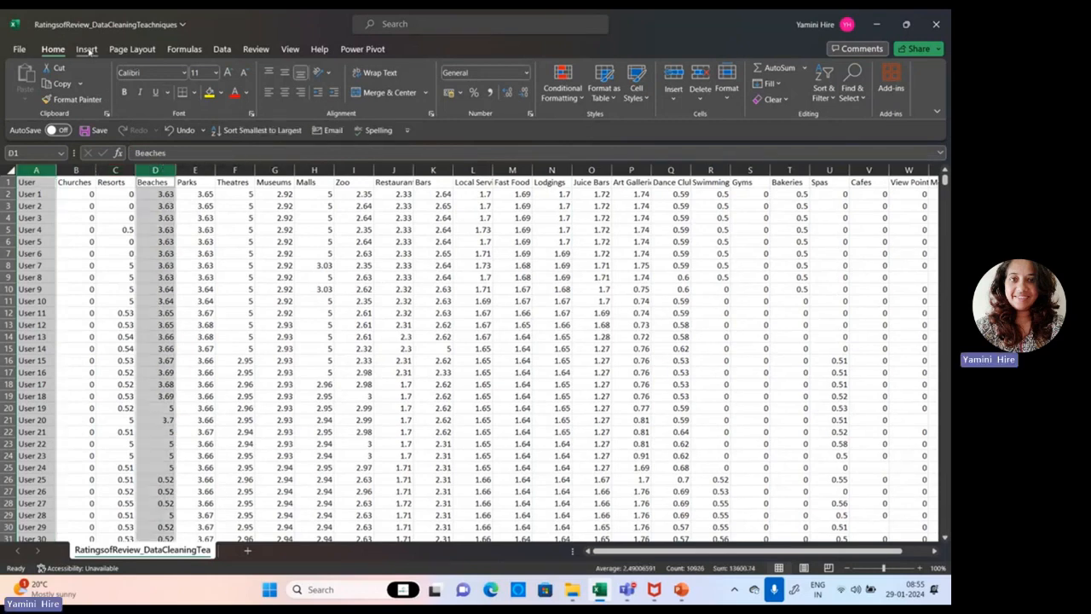
click(87, 50)
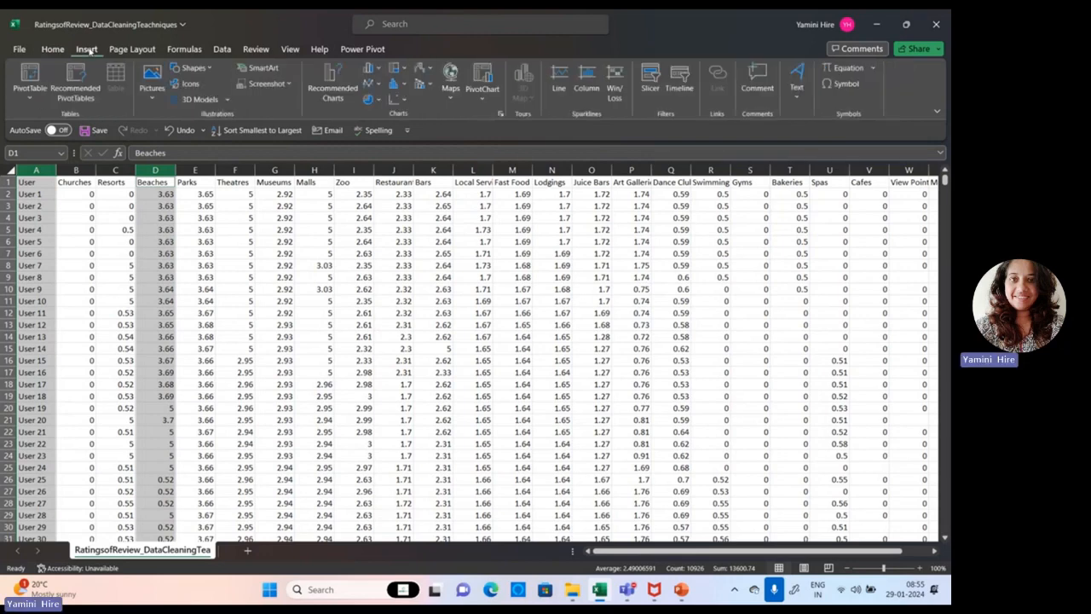
click(403, 87)
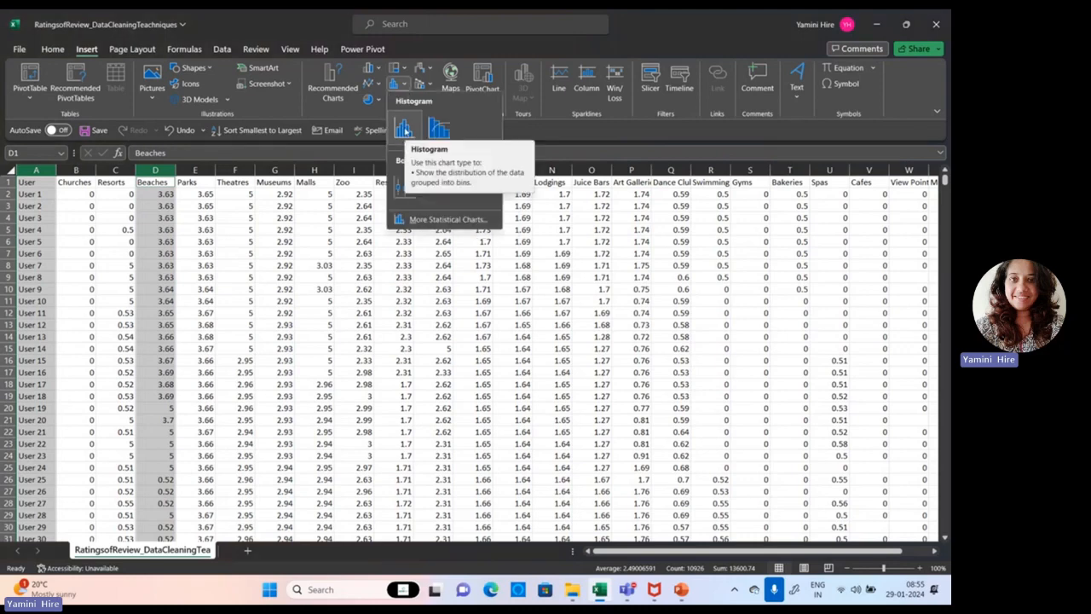
click(403, 128)
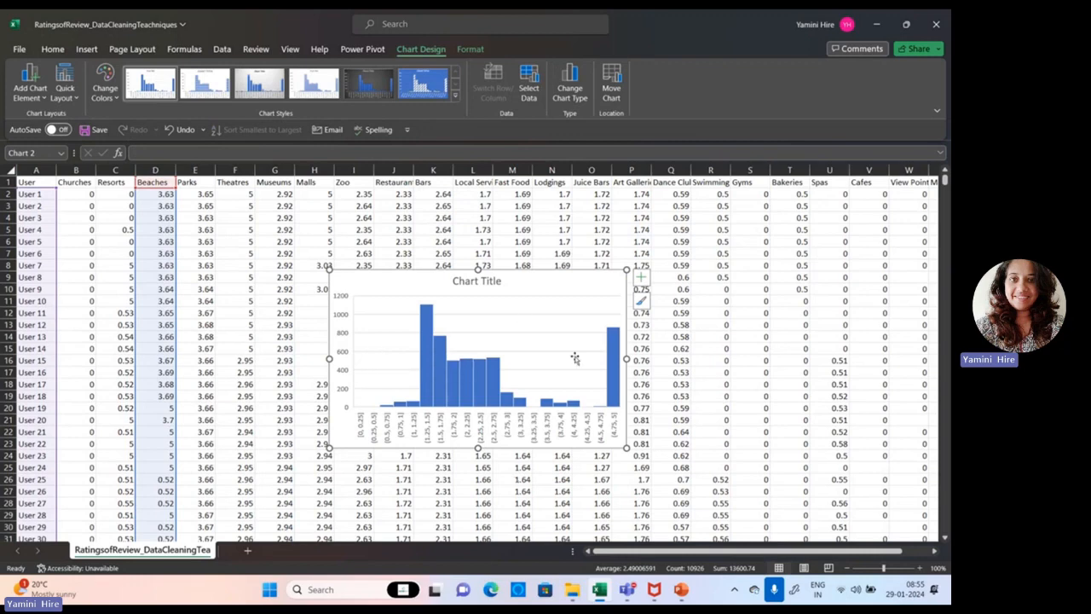
Add axis titles and data labels to the histogram, leaving the legend off.
click(641, 277)
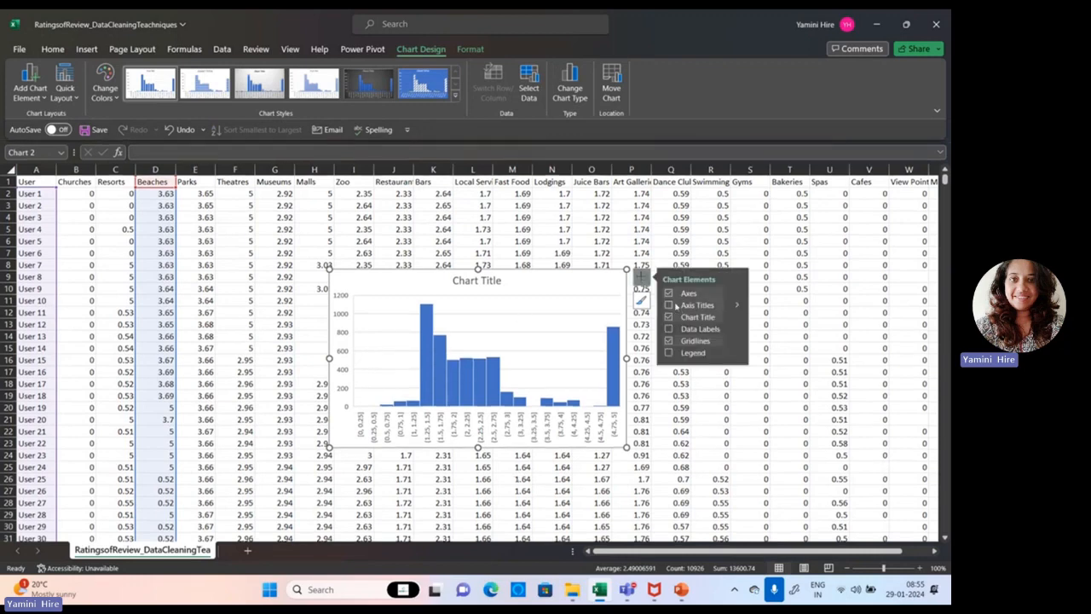
click(668, 304)
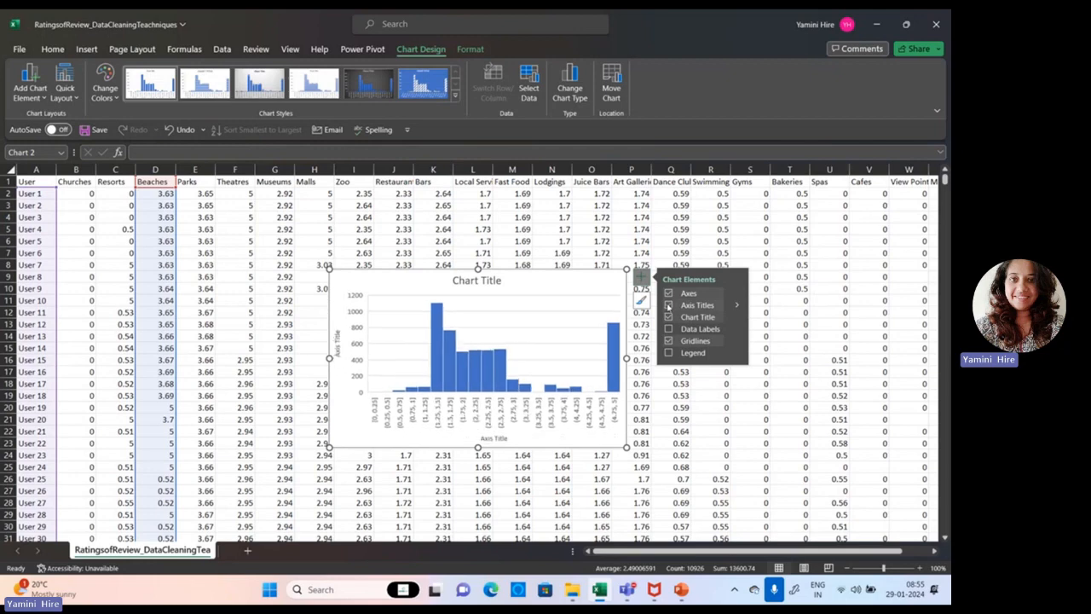
click(668, 328)
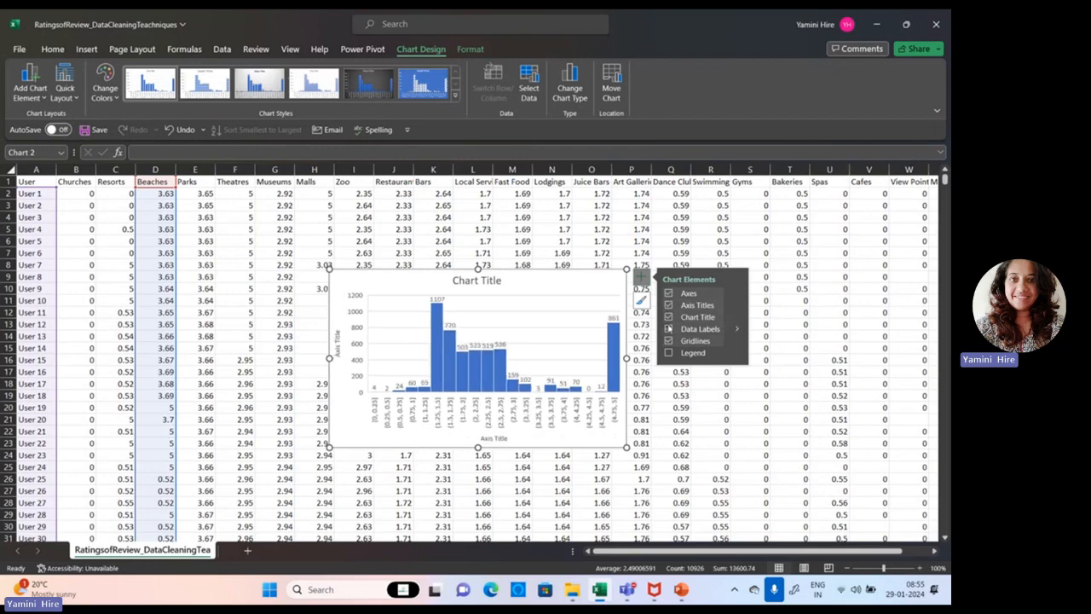
click(668, 353)
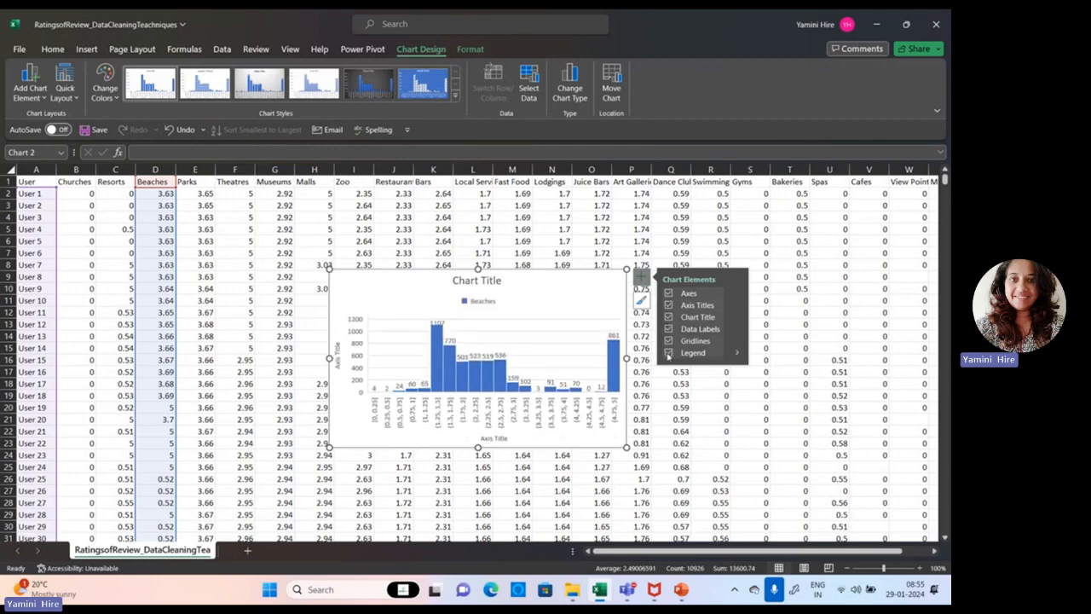
click(668, 353)
Change the histogram's chart title to Beaches.
click(471, 281)
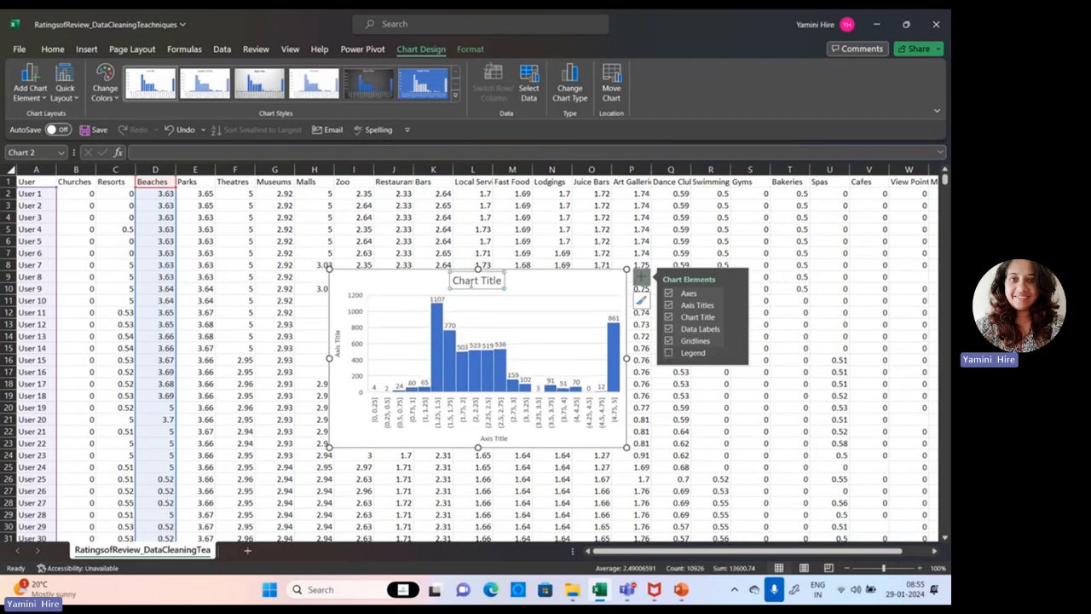
double_click(471, 282)
drag(504, 281, 450, 284)
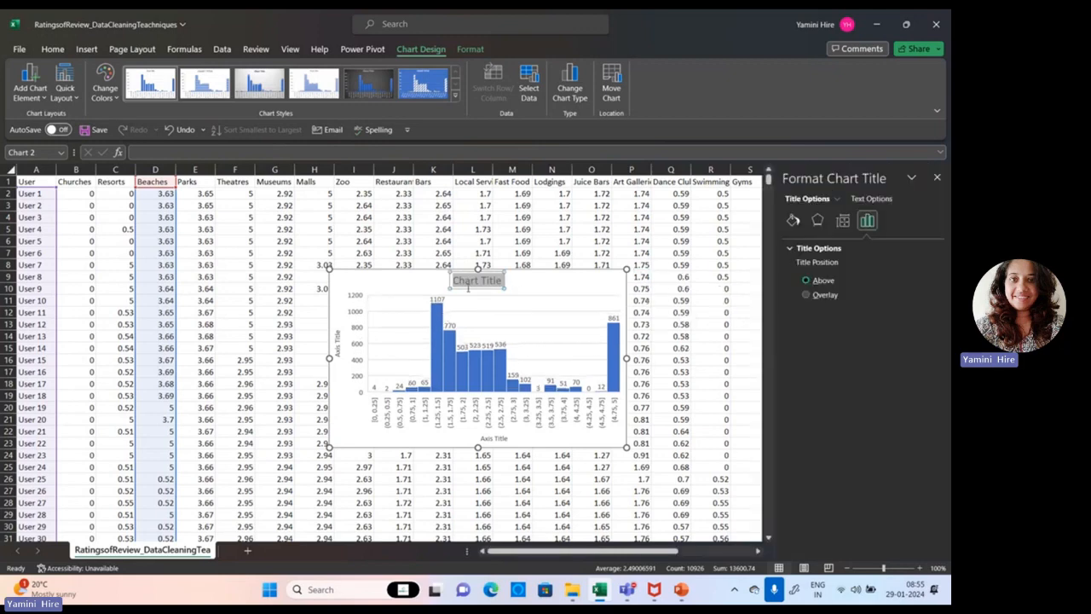
text(Be)
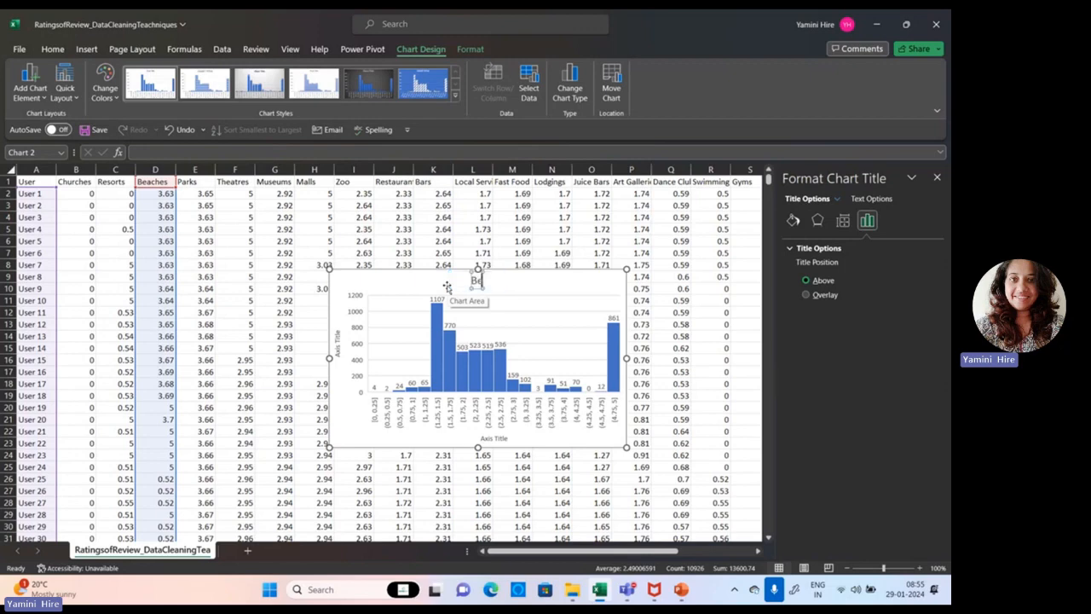
text(aches)
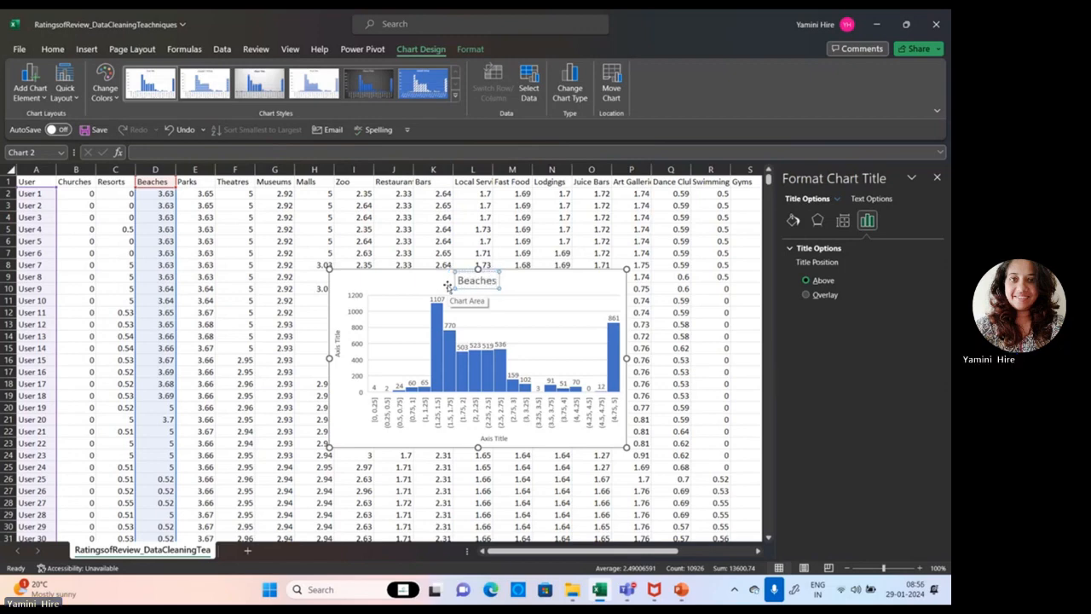
click(495, 438)
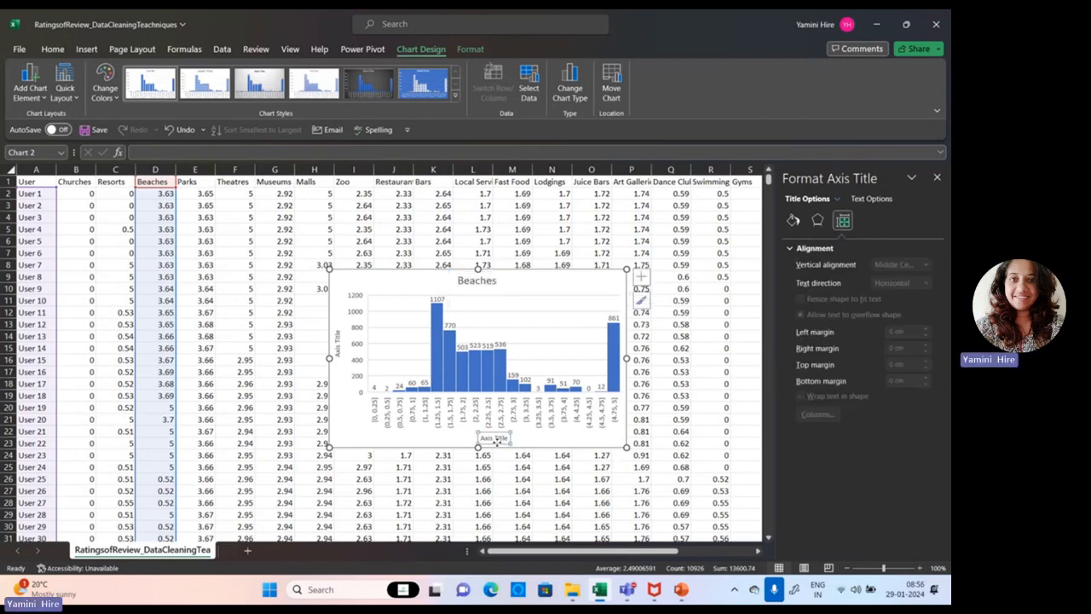
click(336, 349)
click(373, 391)
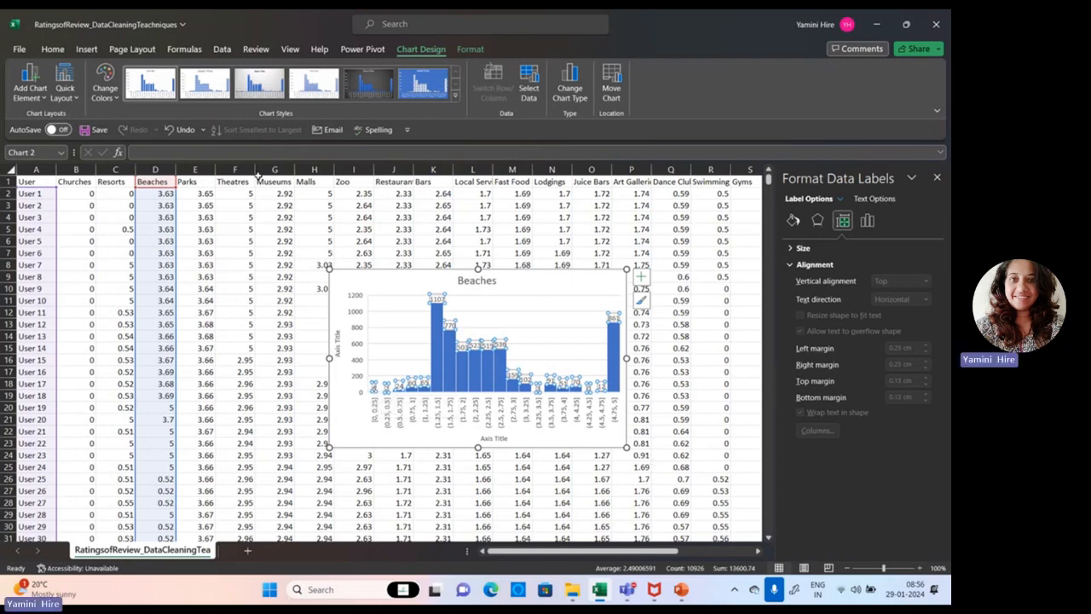
Recolor the Beaches histogram with the colorful palette that starts with orange, and apply the dark gray chart style.
click(362, 287)
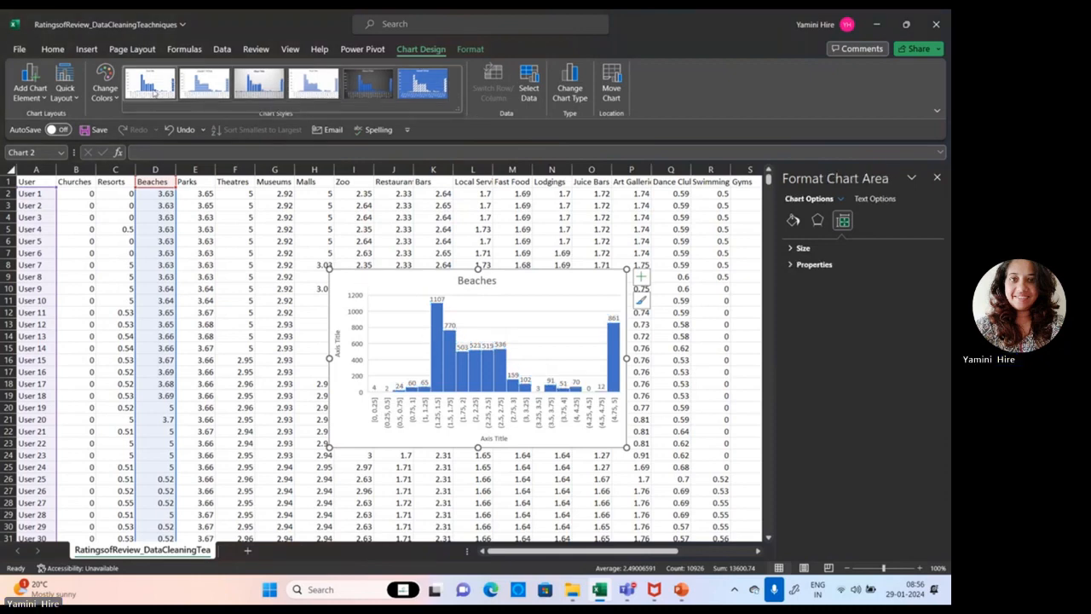
click(105, 88)
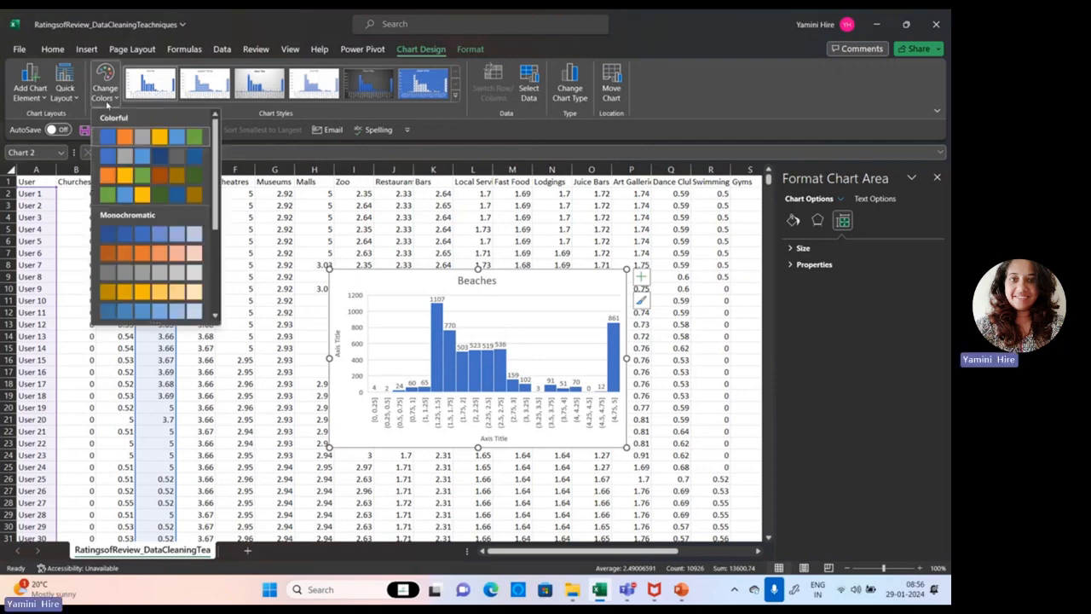
click(127, 176)
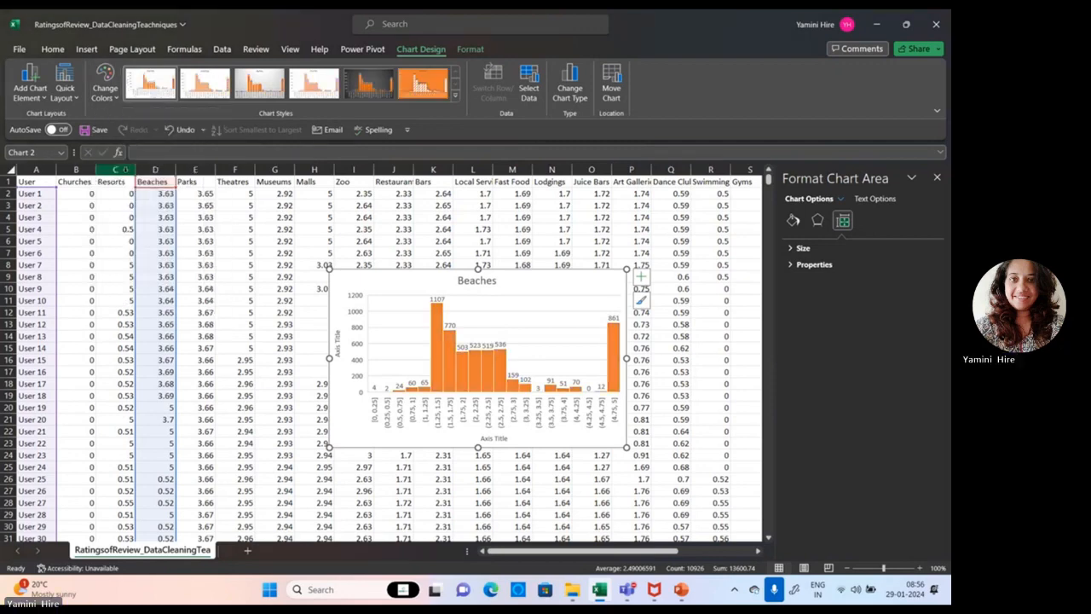
click(105, 88)
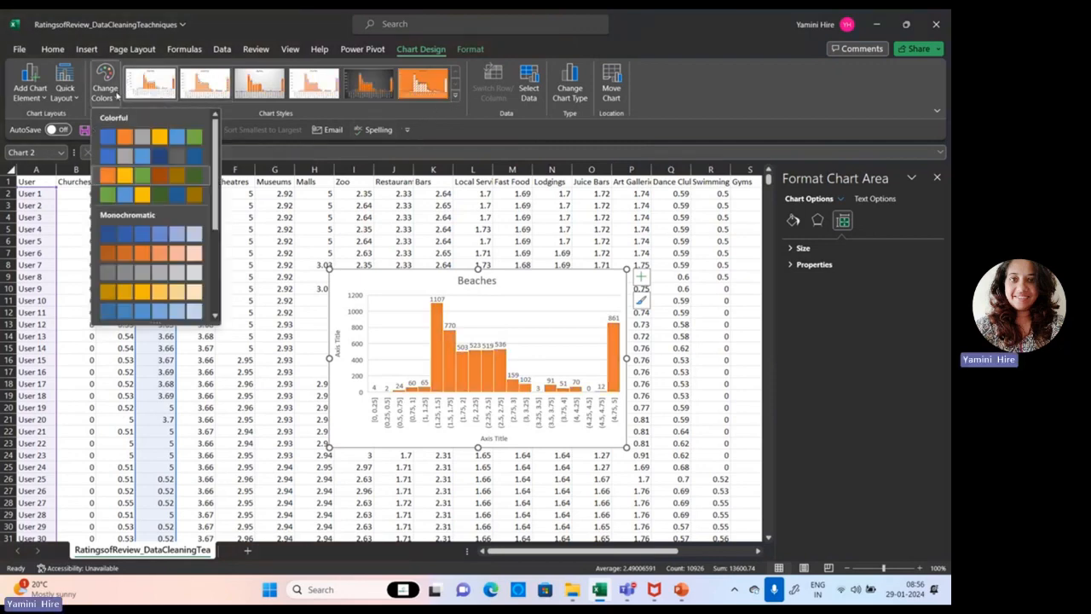
click(156, 316)
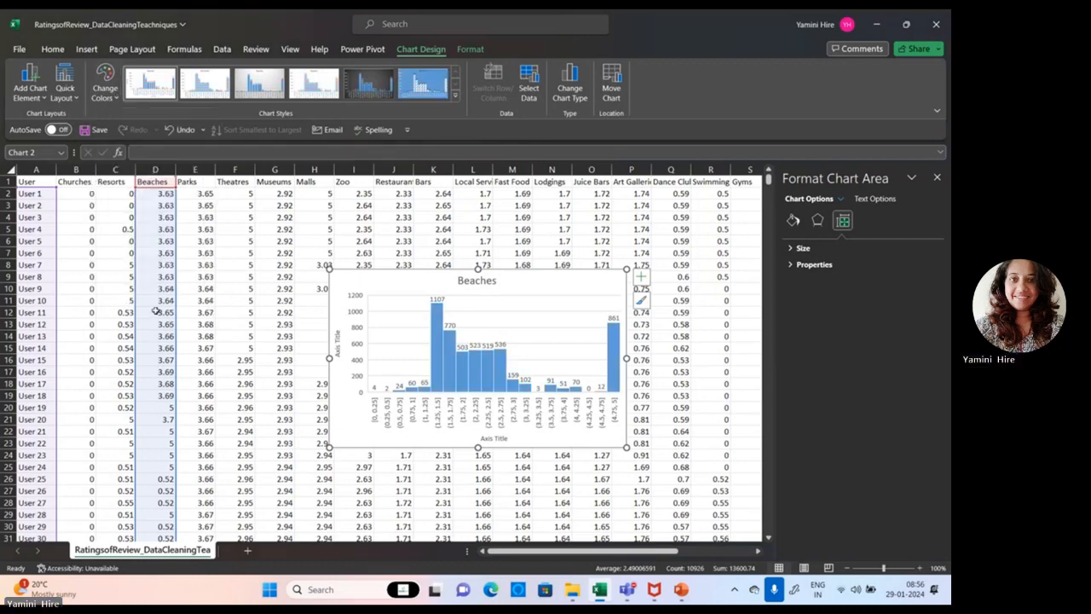
click(114, 95)
click(127, 176)
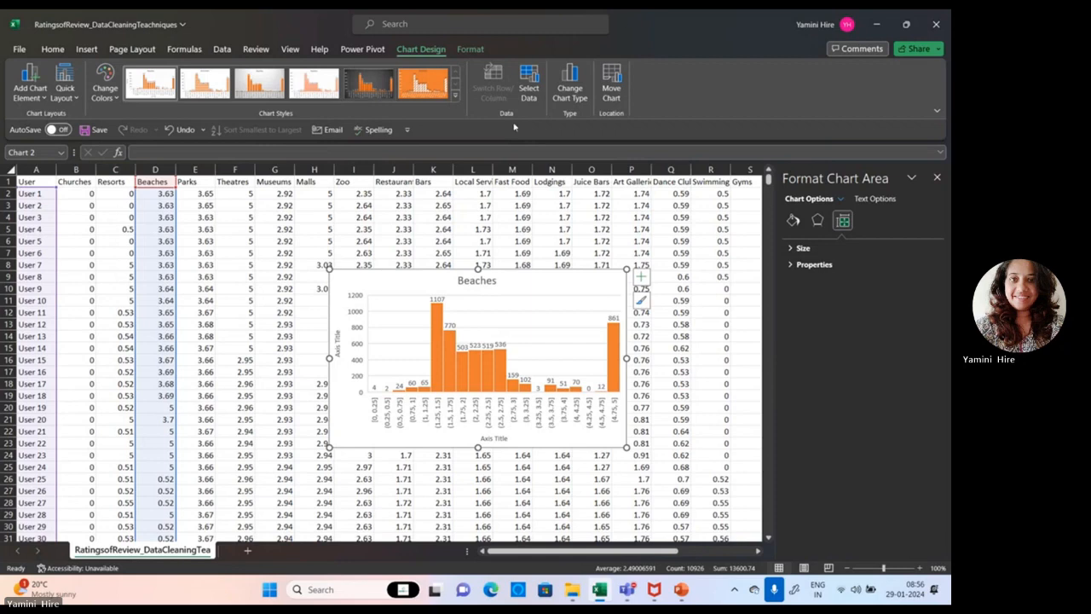
click(419, 81)
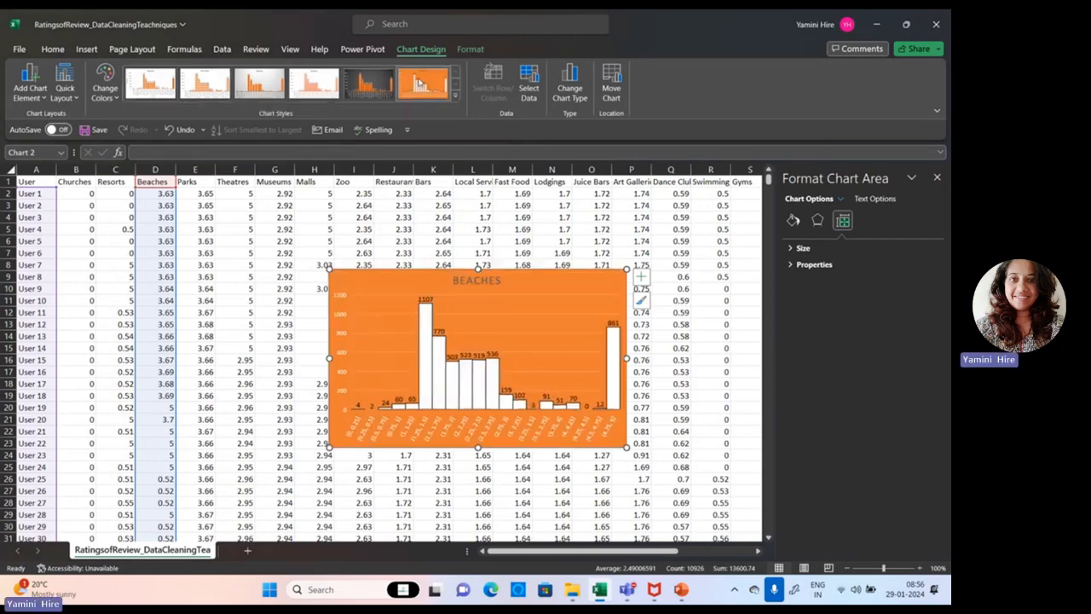
click(378, 92)
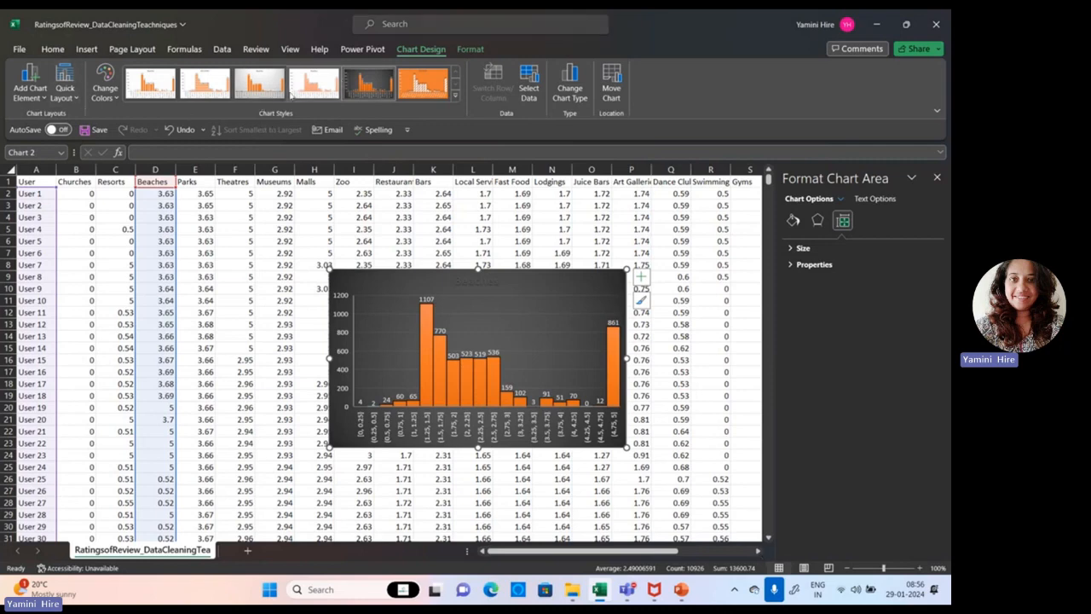
Switch to PowerPoint, present the Histogram slide and the following Scatter Plots slide full screen, and end the slide show.
click(681, 590)
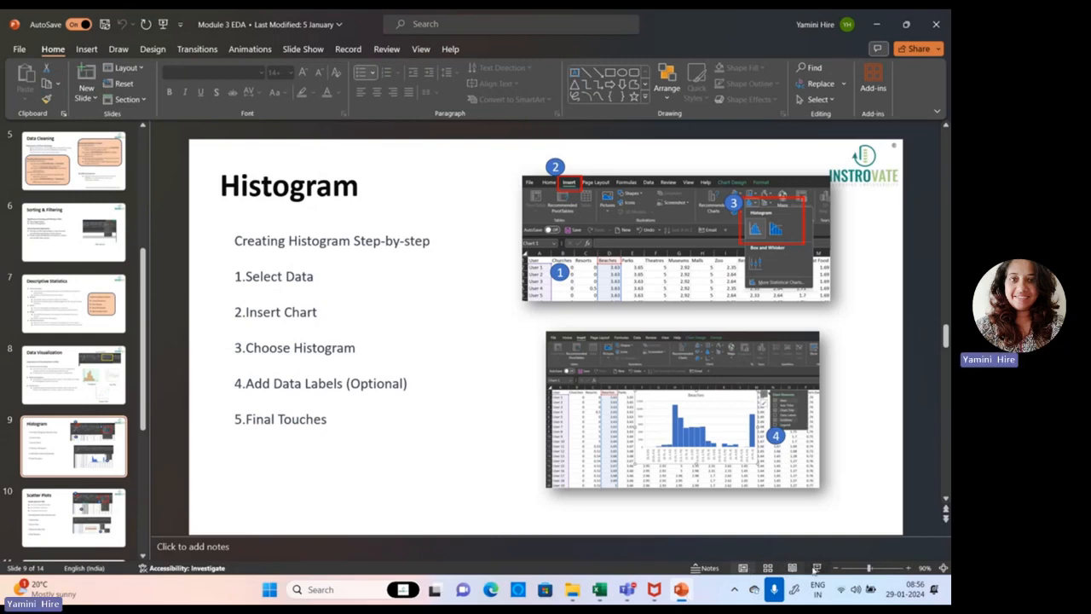
click(816, 567)
key(Right)
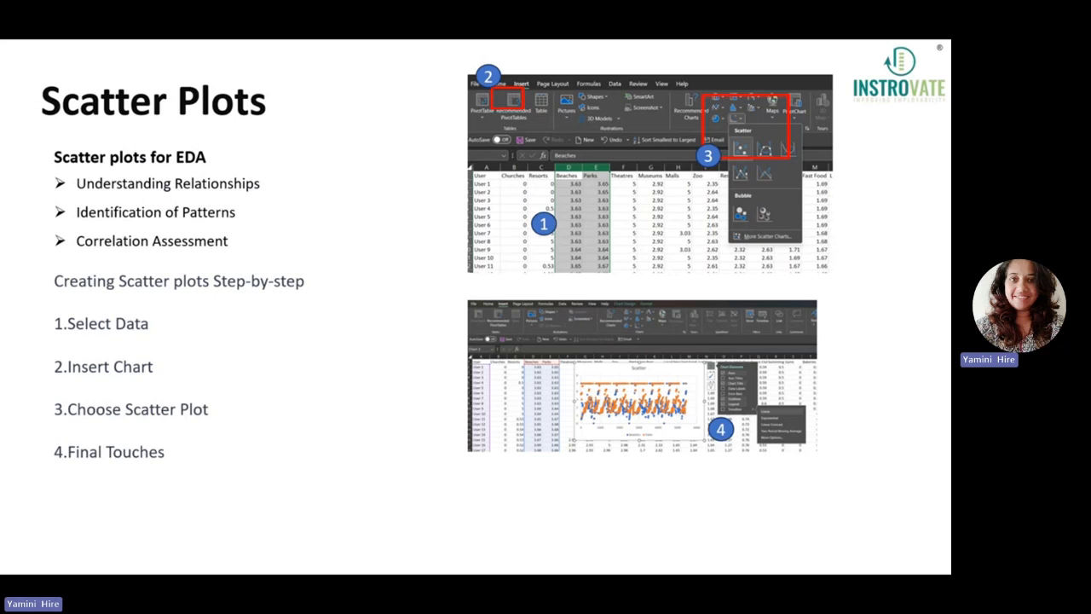
key(Escape)
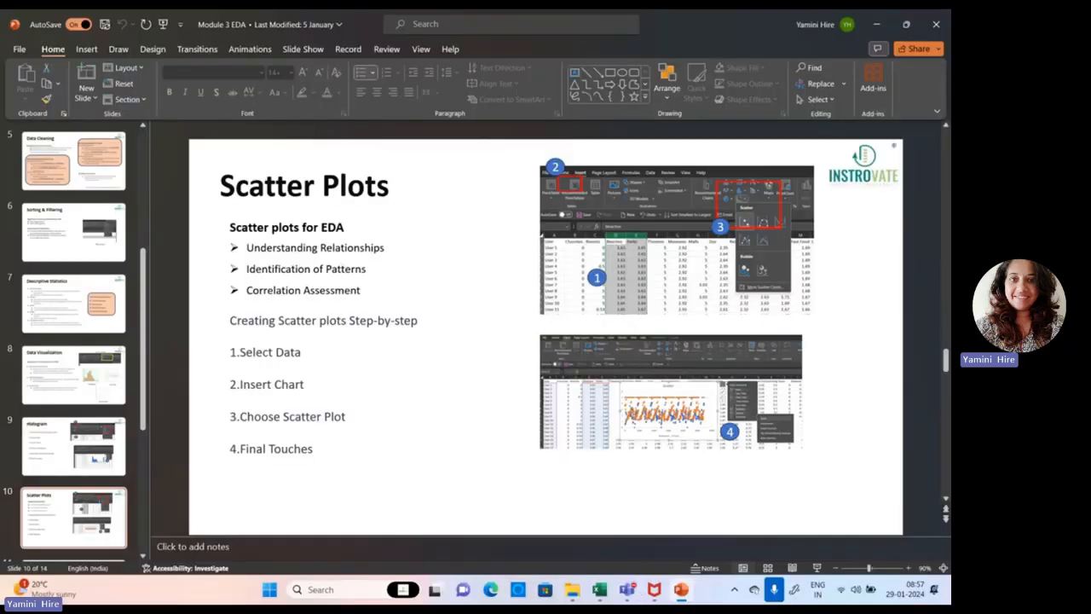
Switch back to Excel and delete the Beaches histogram from the sheet.
click(607, 596)
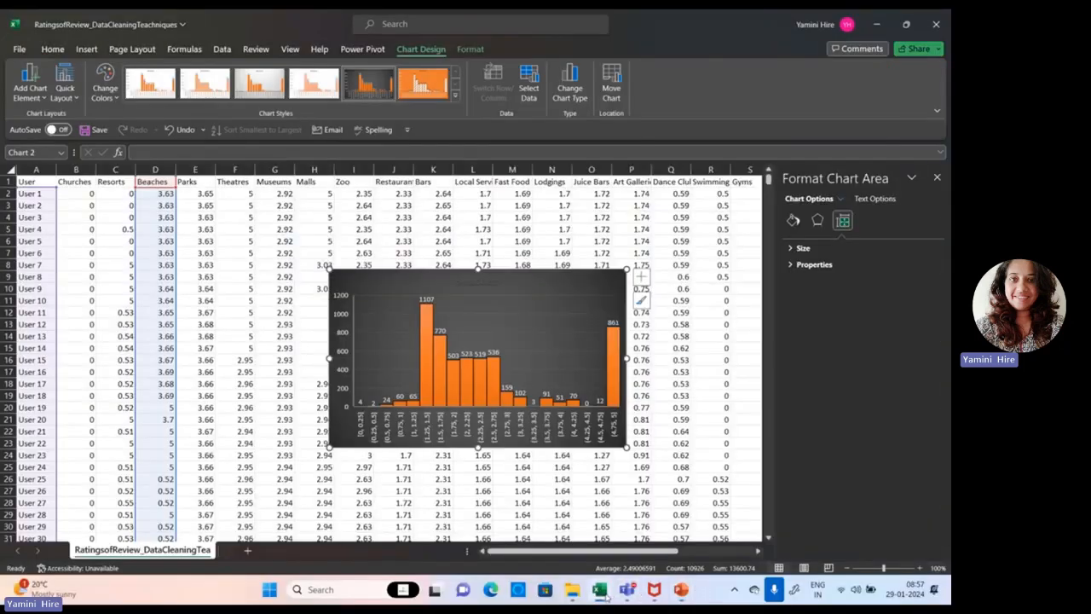
click(423, 322)
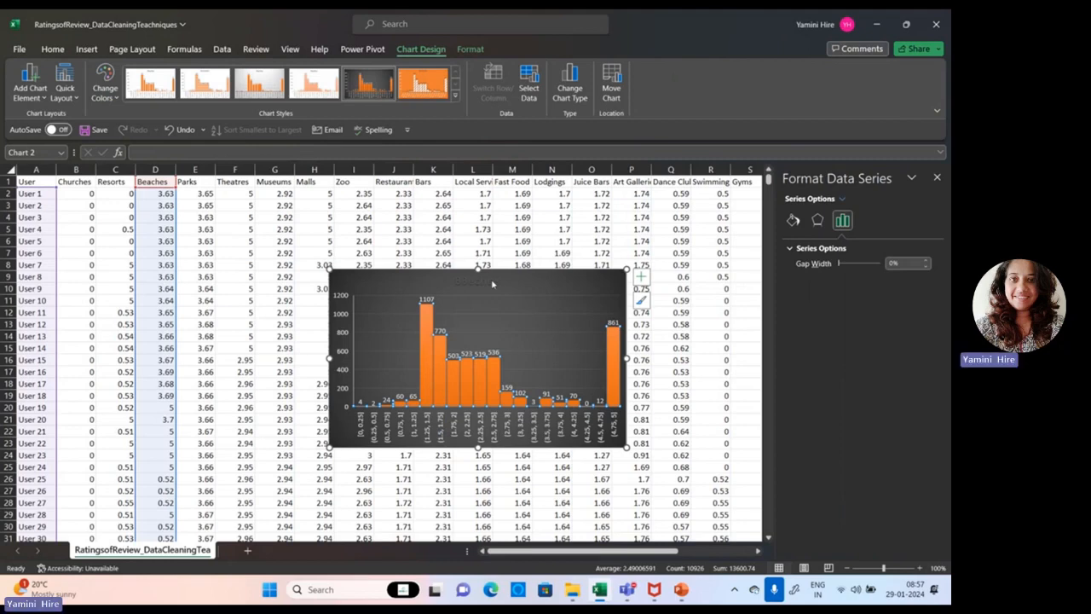
key(Delete)
Insert a markers-only scatter chart from the Beaches and Parks columns.
click(158, 171)
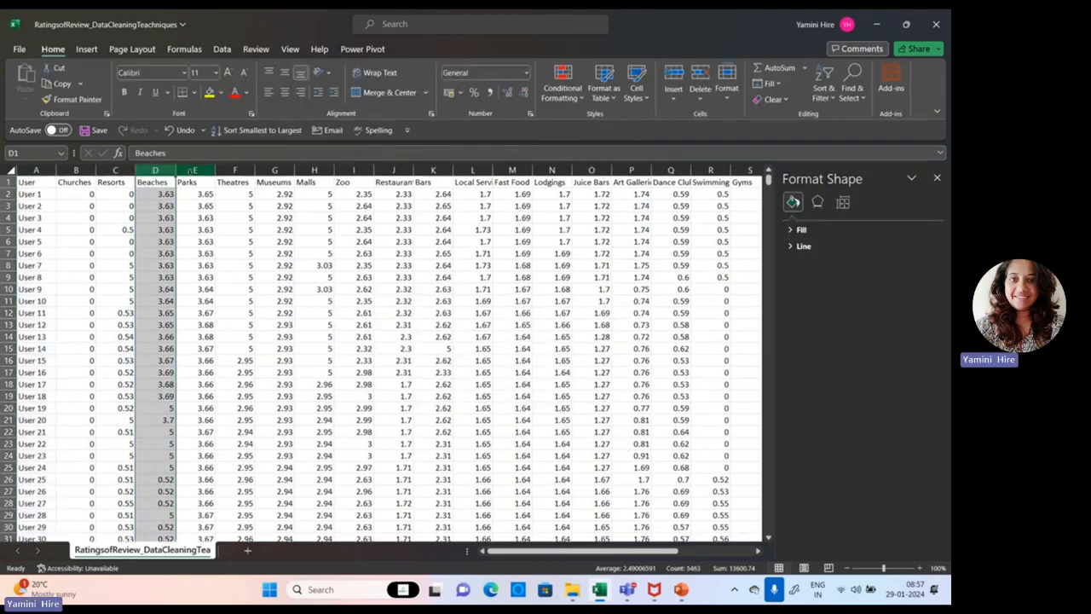
ctrl+click(191, 170)
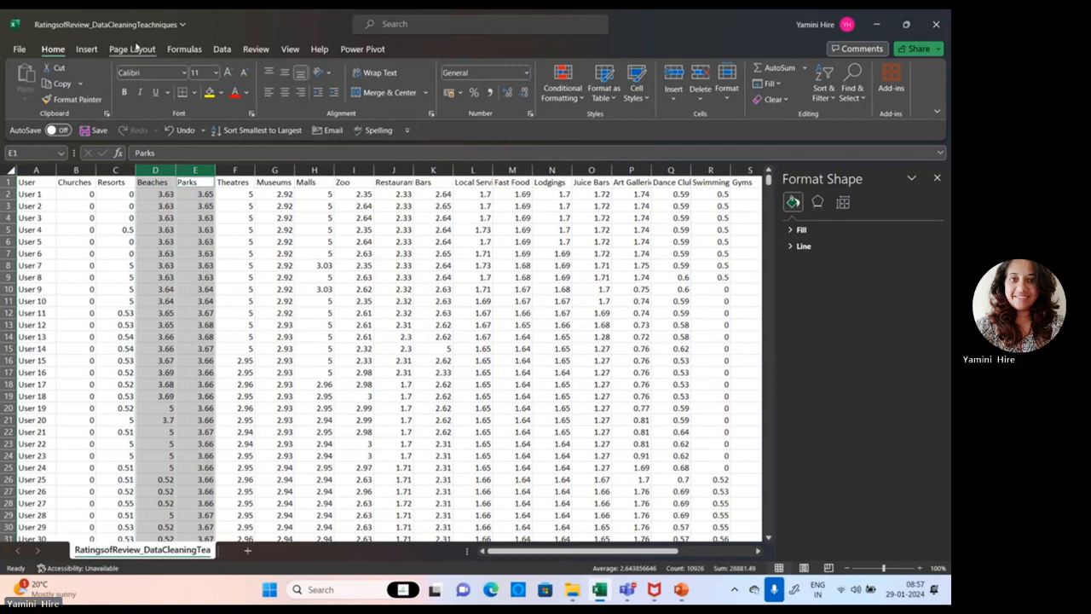
click(86, 48)
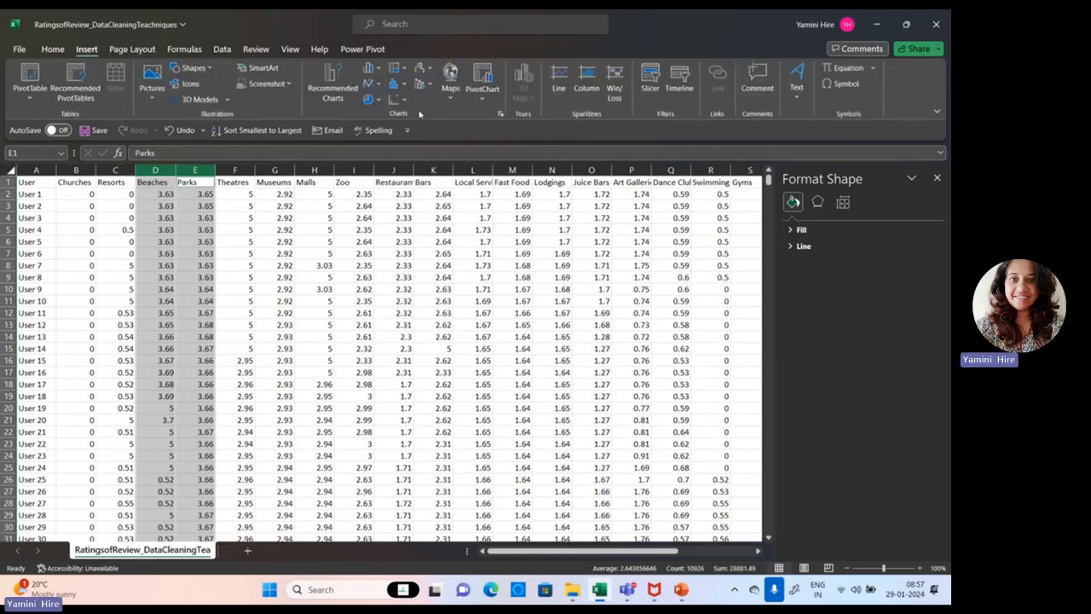
click(379, 85)
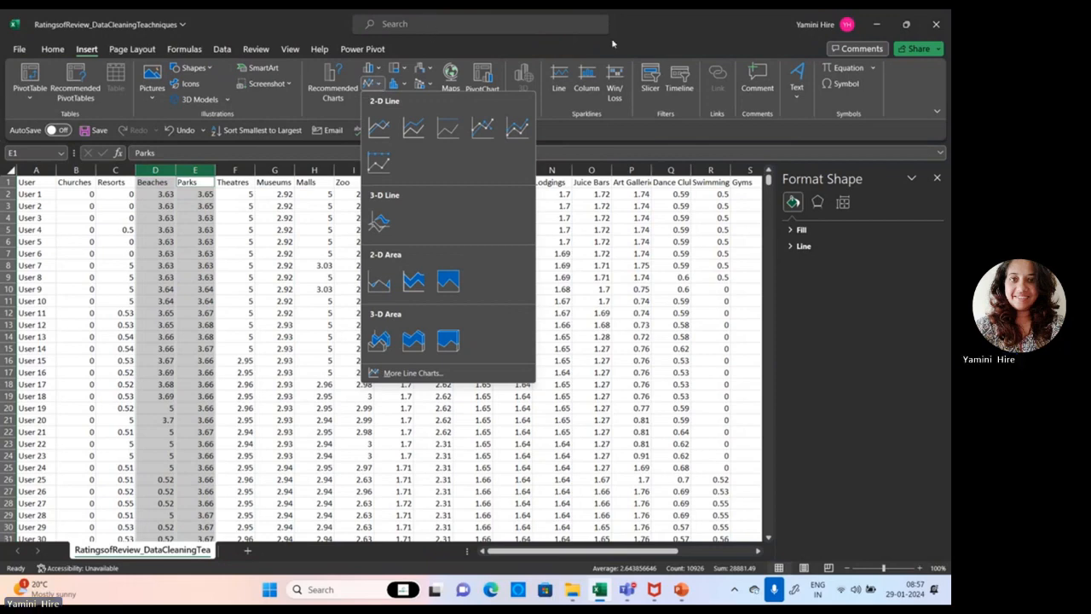
click(639, 36)
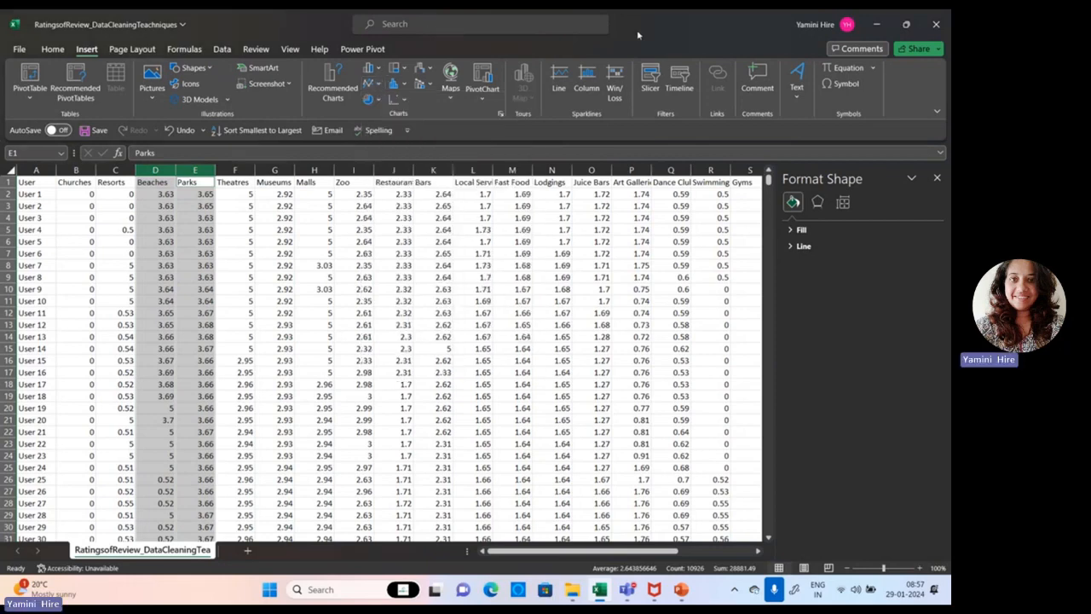
click(406, 101)
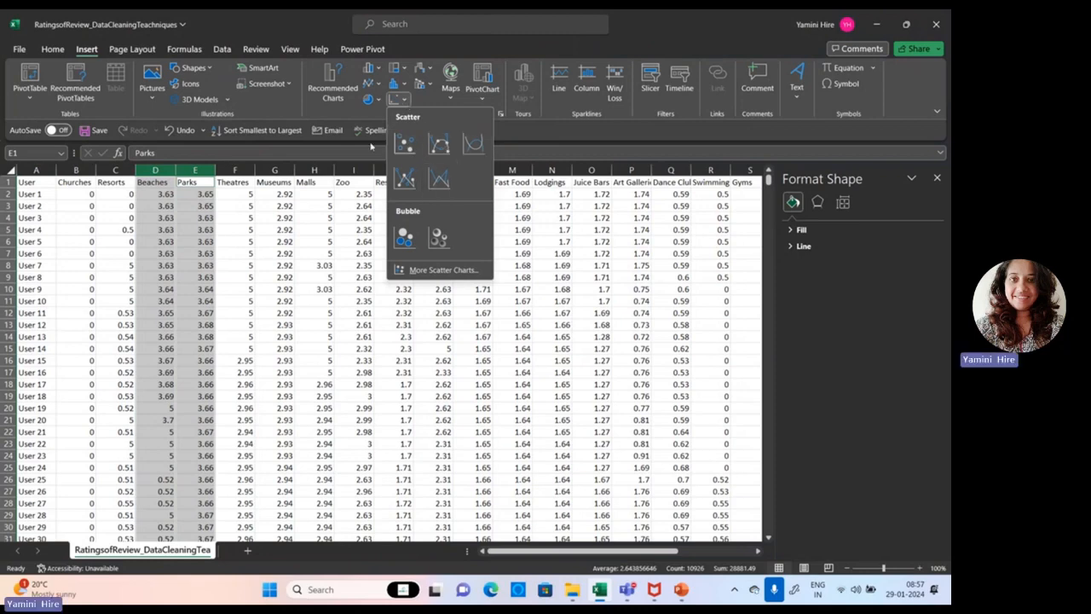
click(404, 145)
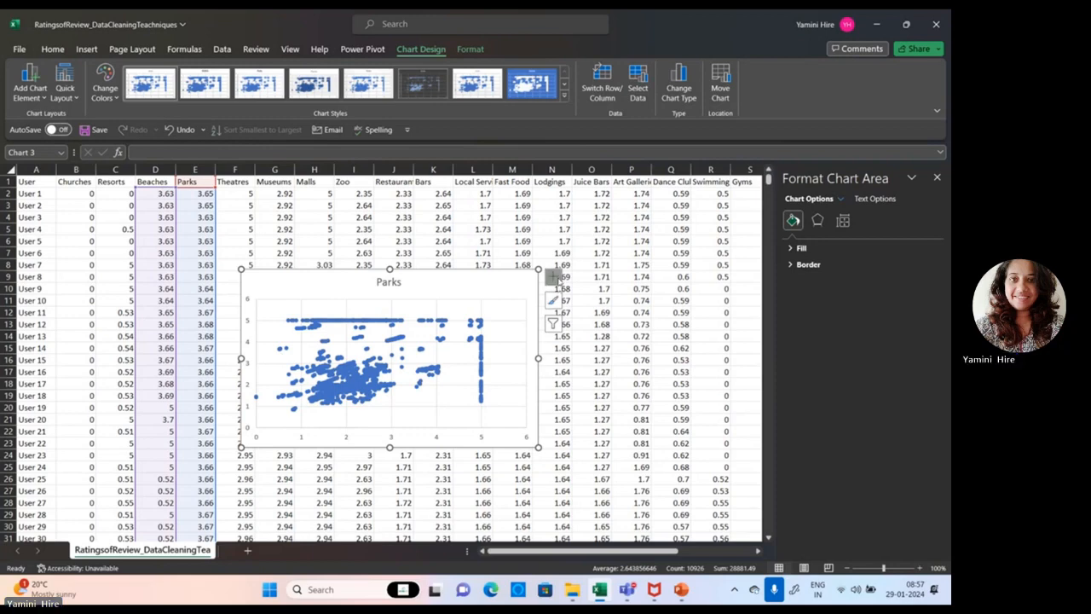
Apply the dark gray chart style to the Parks scatter chart and recolor it with the colorful palette that starts with orange.
click(422, 83)
click(104, 85)
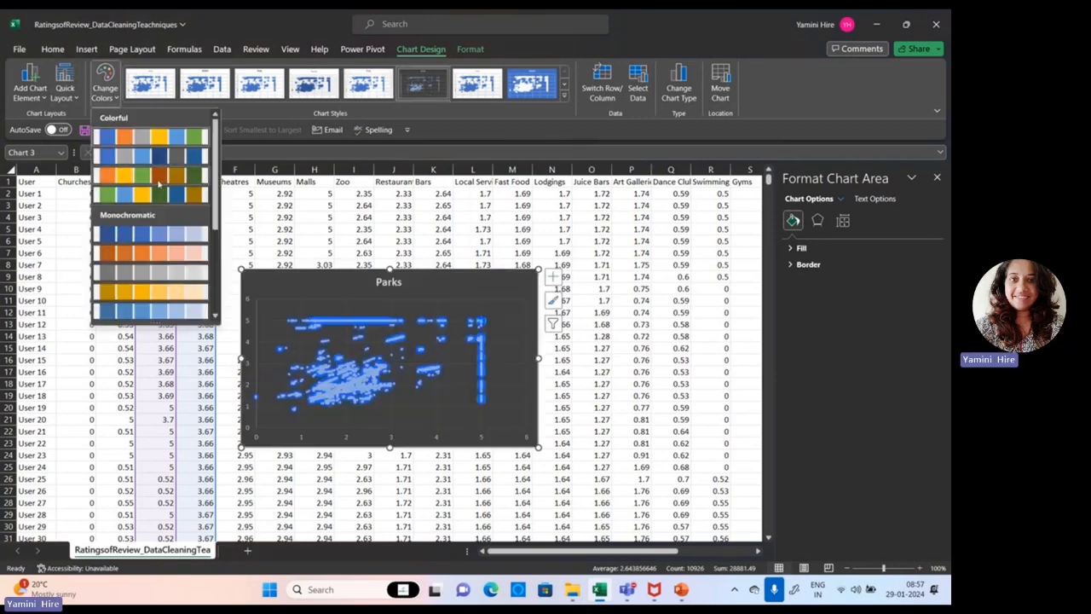
click(159, 182)
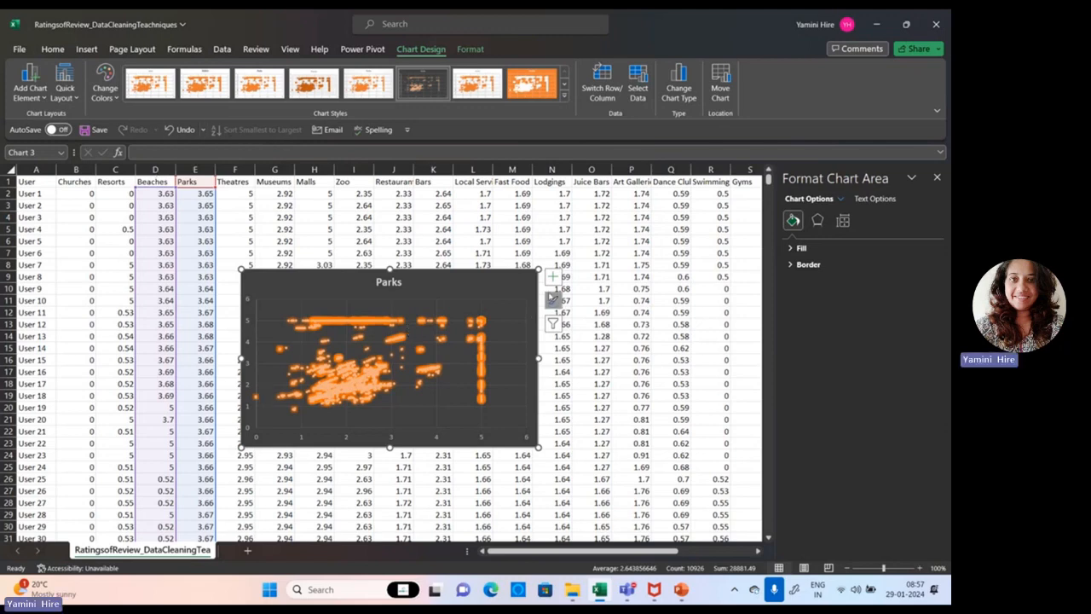
Add axis titles, error bars, a legend and a linear trendline to the Parks scatter chart.
click(553, 276)
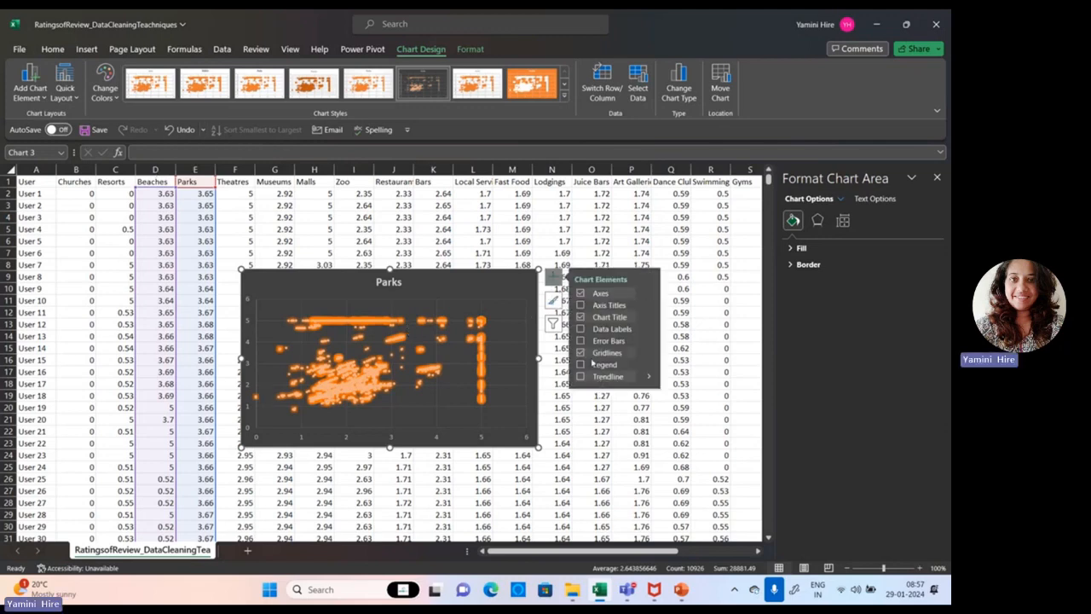
click(598, 306)
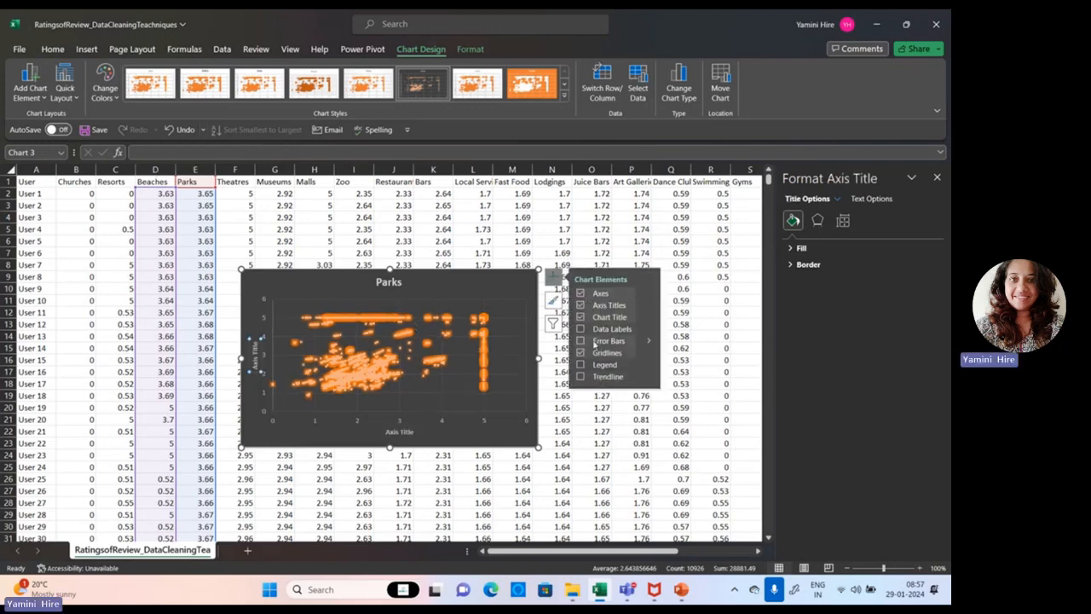
click(594, 343)
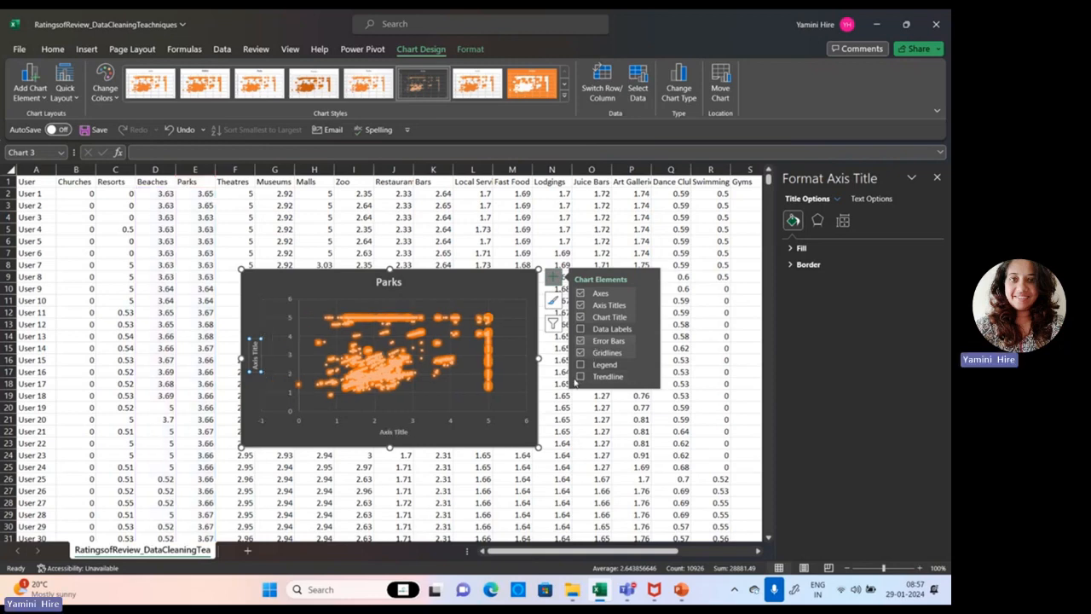
click(580, 376)
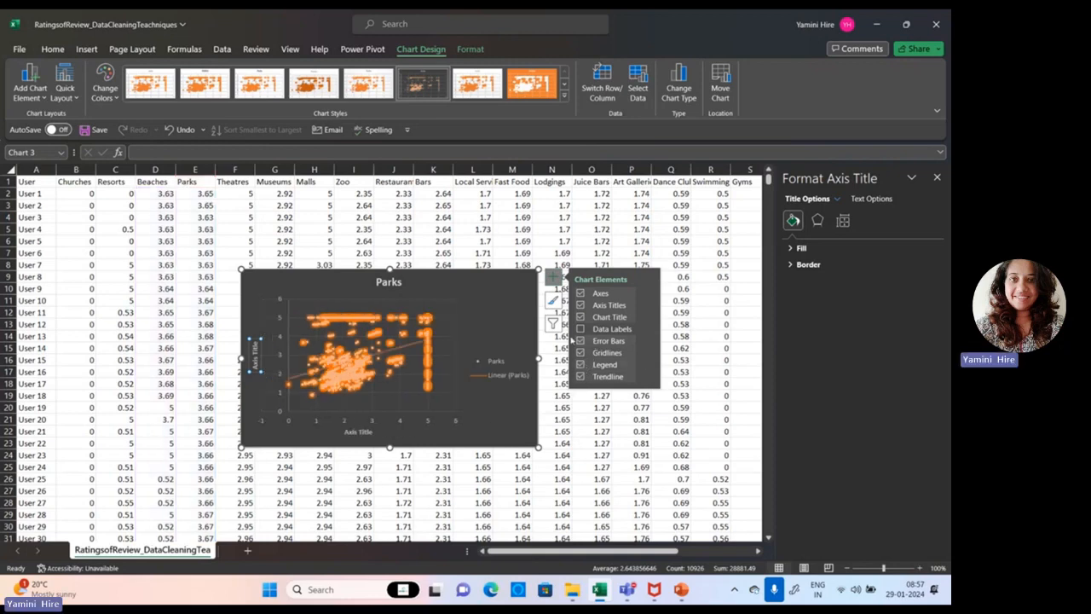
click(553, 278)
click(553, 278)
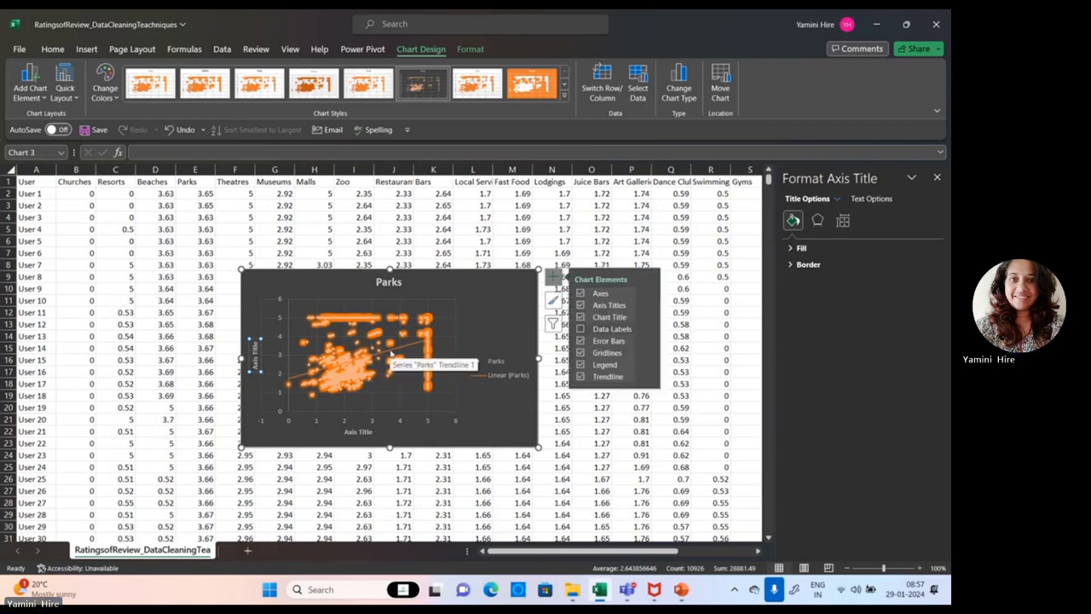
Switch to PowerPoint, present the Scatter Plots slide and the following Box Plots slide full screen, and end the slide show.
click(681, 589)
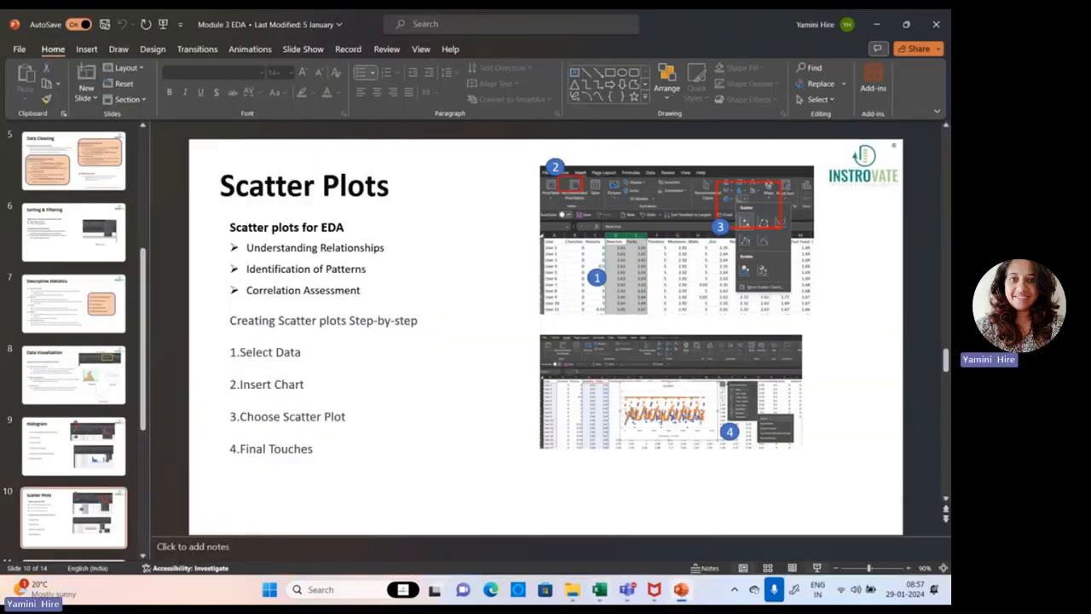
click(816, 568)
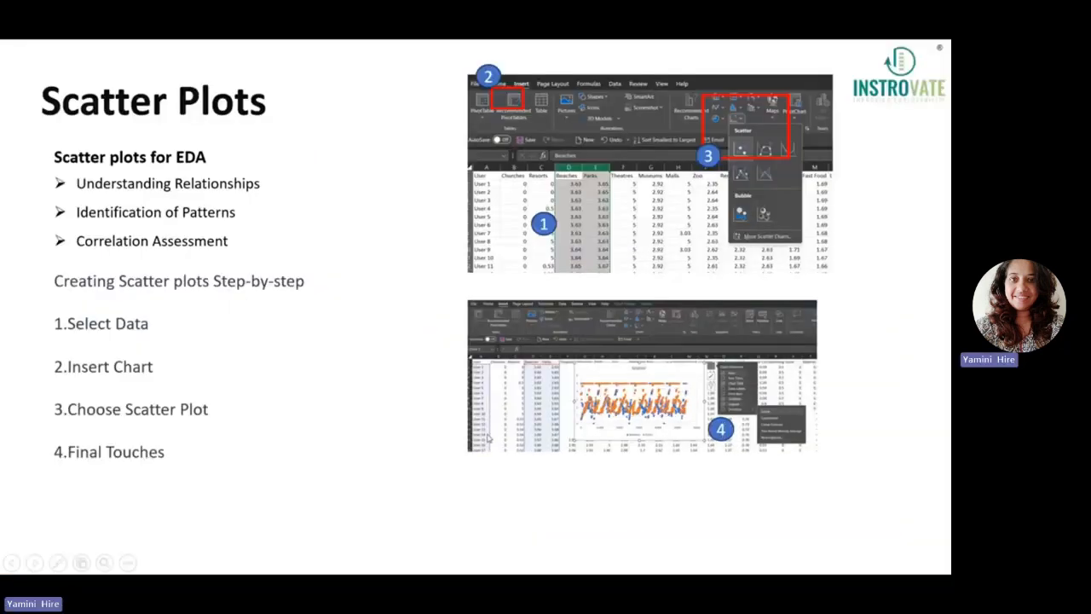
click(287, 394)
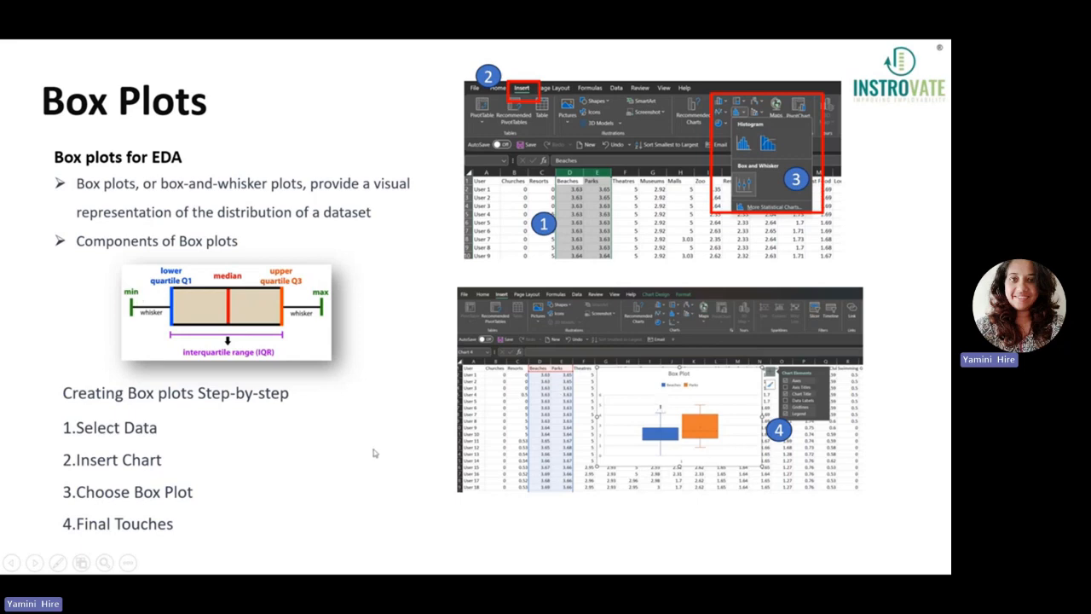
key(Escape)
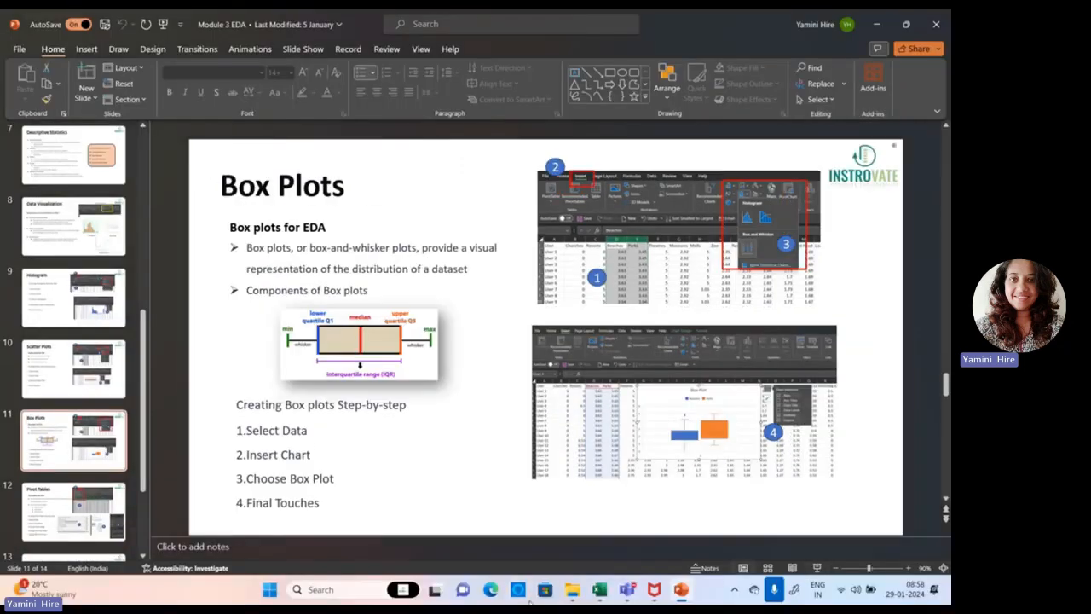
Switch back to Excel and delete the Parks scatter chart from the sheet.
click(601, 594)
click(486, 379)
click(504, 431)
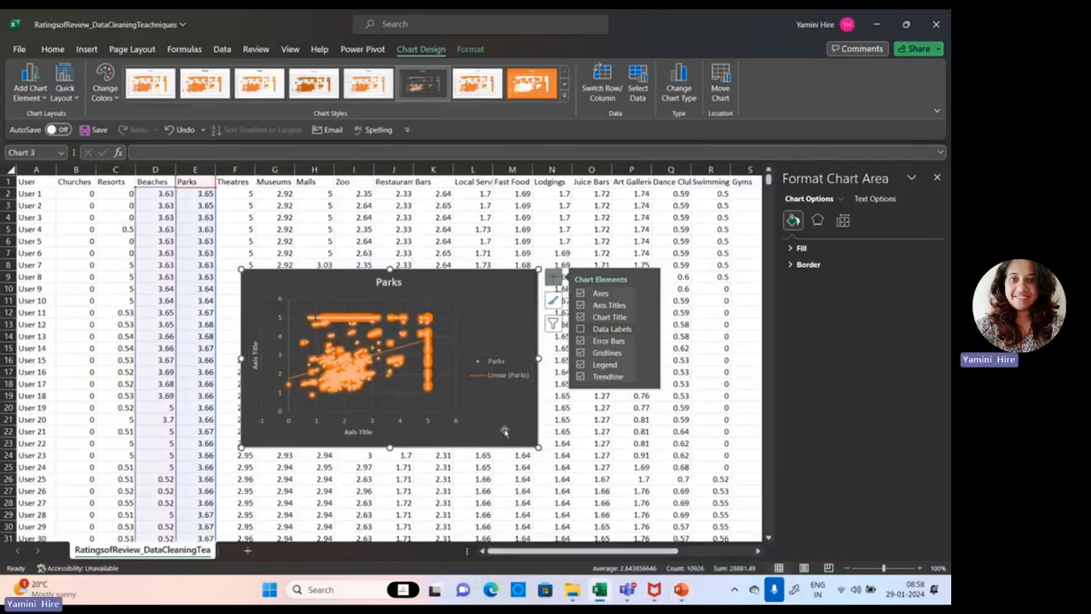
key(Delete)
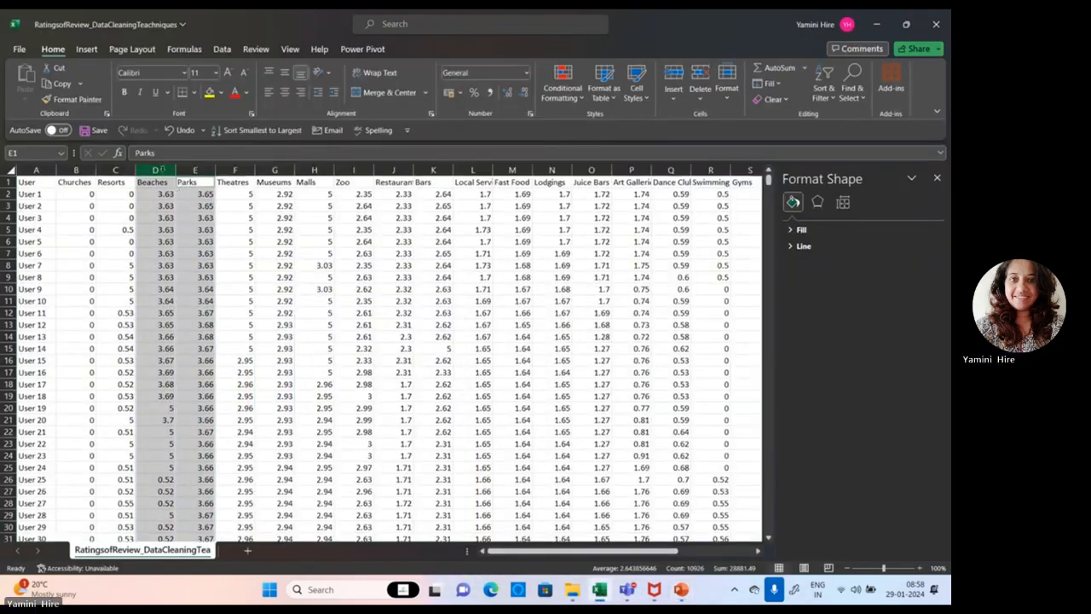
Insert a box and whisker chart from the Beaches and Parks columns.
drag(160, 169, 194, 170)
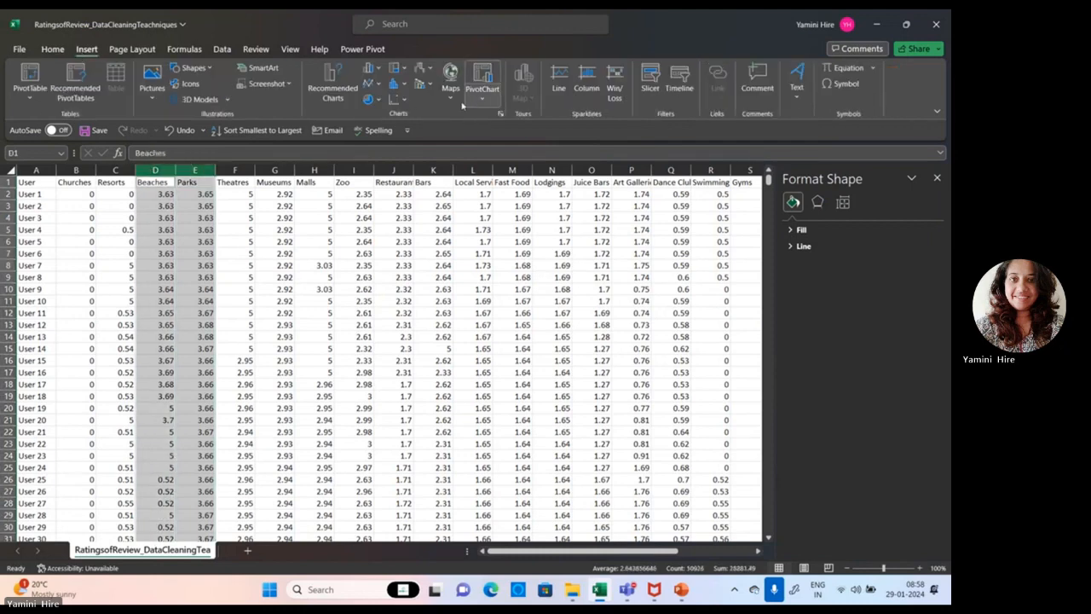
click(404, 84)
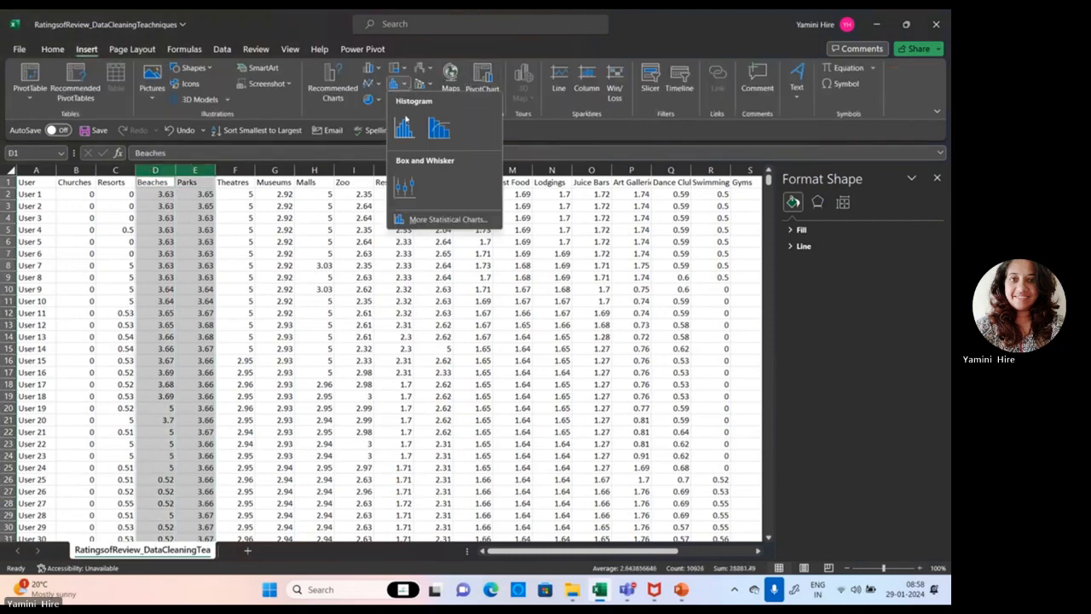
click(404, 126)
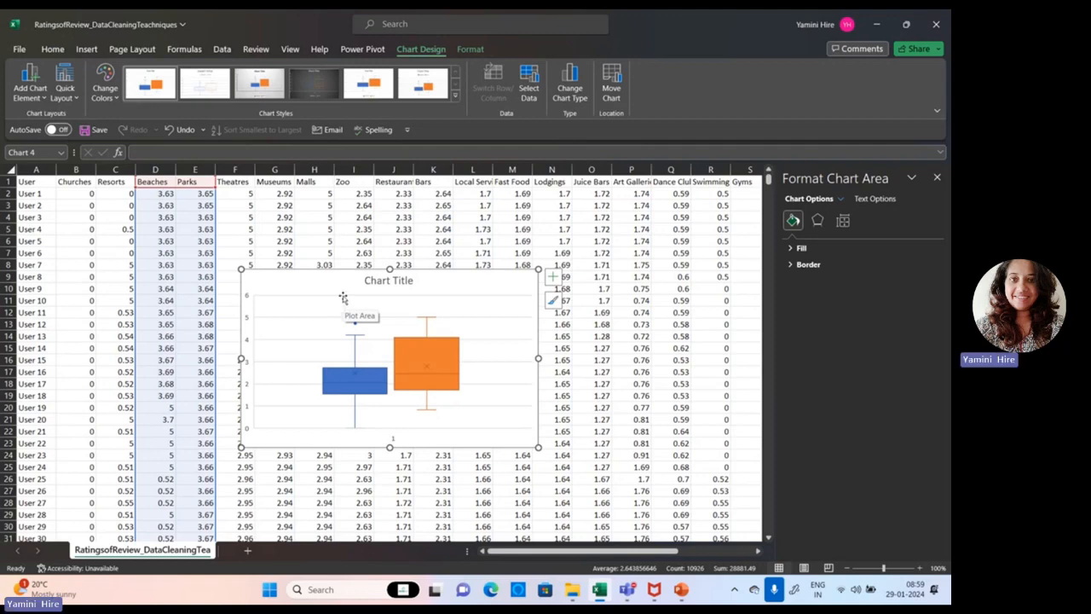
Switch to PowerPoint and present the Box Plots slide full screen.
click(683, 590)
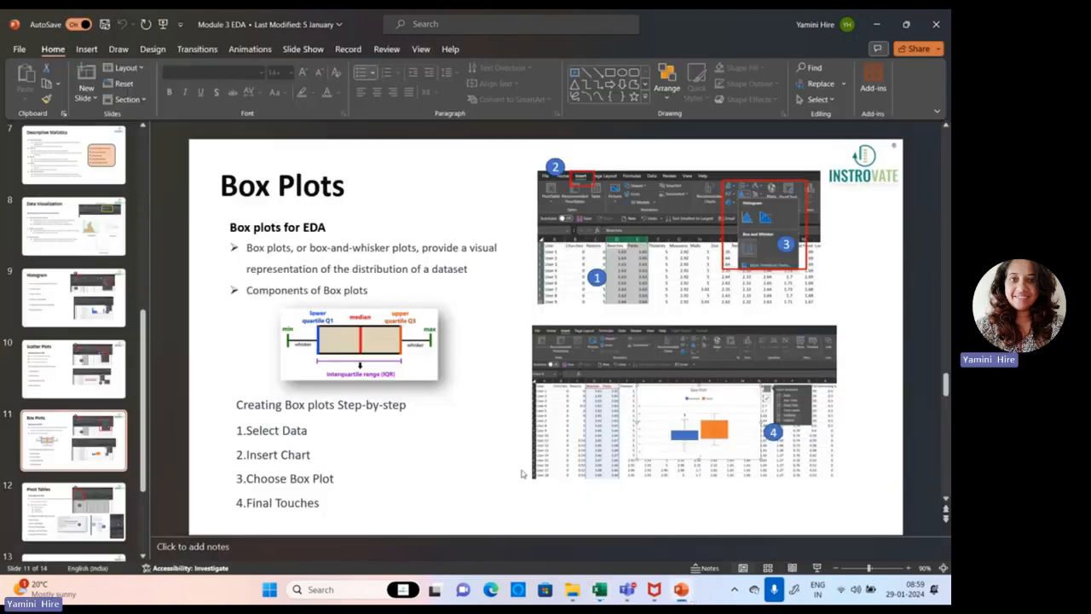
click(816, 567)
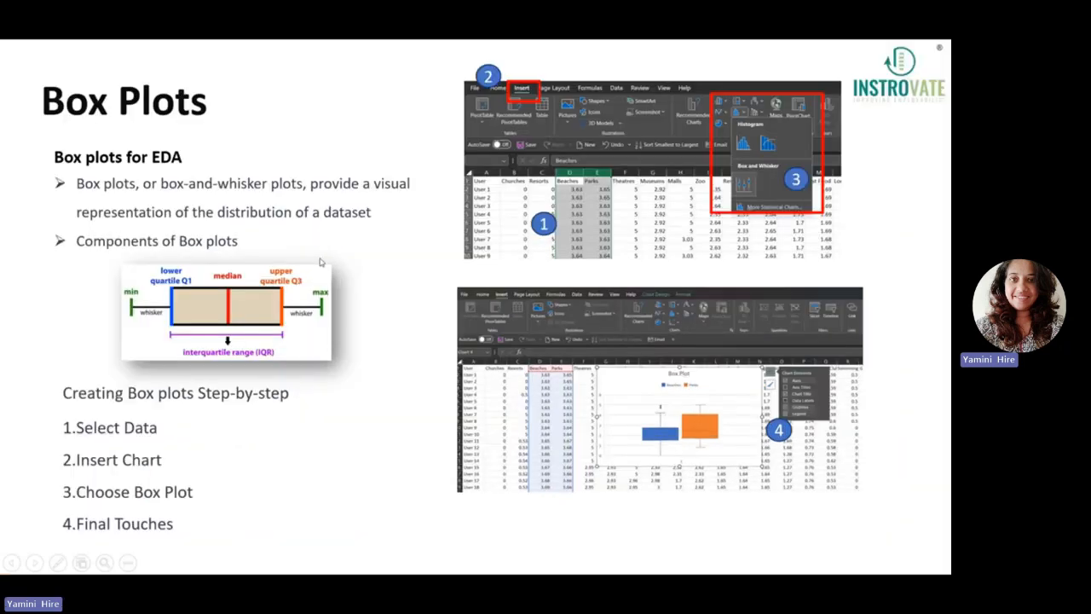